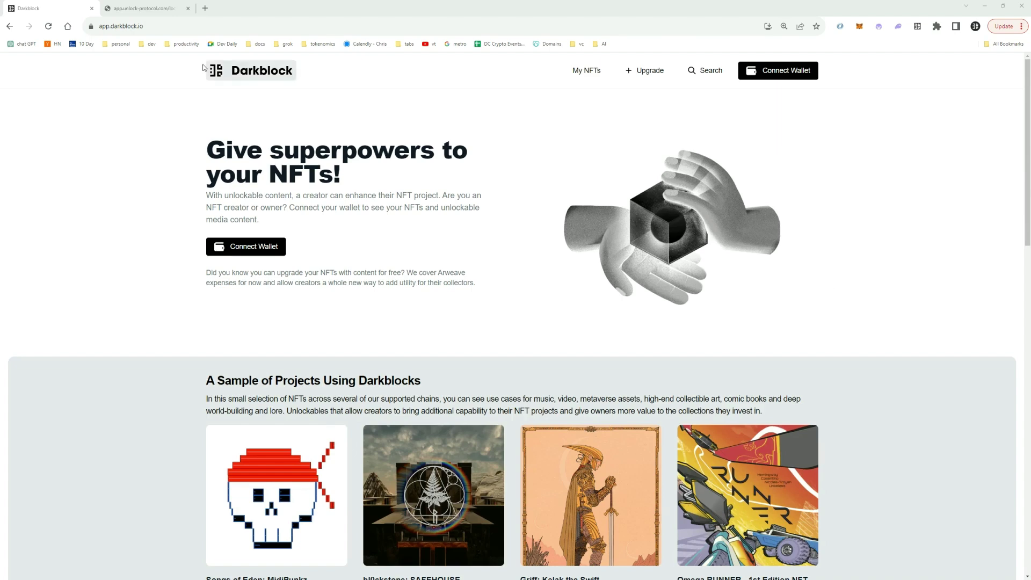
Start a new Unlock Protocol lock using your own membership contract
{"action": "left_click", "coordinate": [142, 5]}
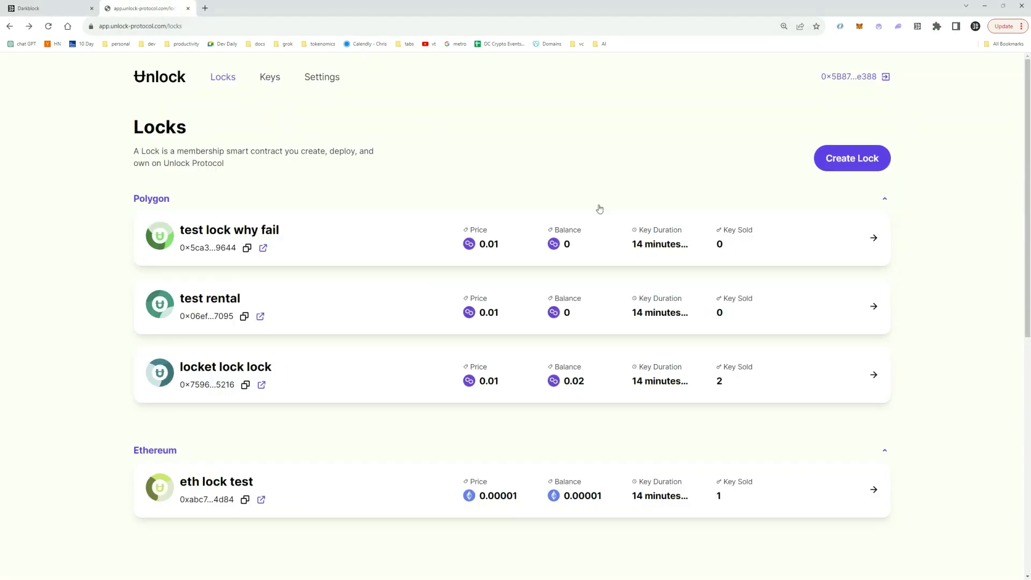
{"action": "left_click", "coordinate": [852, 161]}
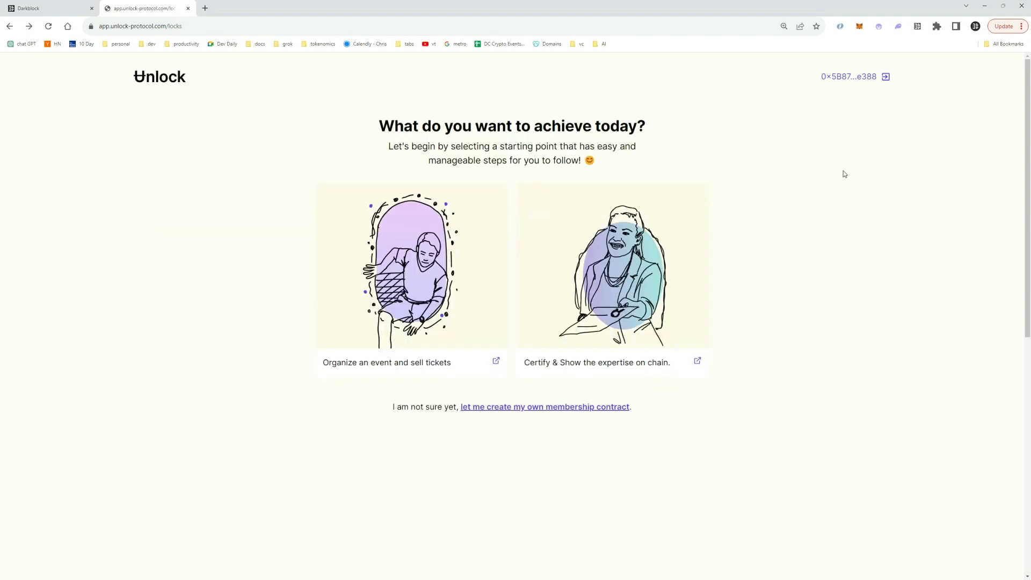
{"action": "left_click", "coordinate": [509, 408]}
Fill in the lock: name 'test content rental', 0.01-day duration, 24234 memberships, 0.01 MATIC price
{"action": "left_click", "coordinate": [592, 270]}
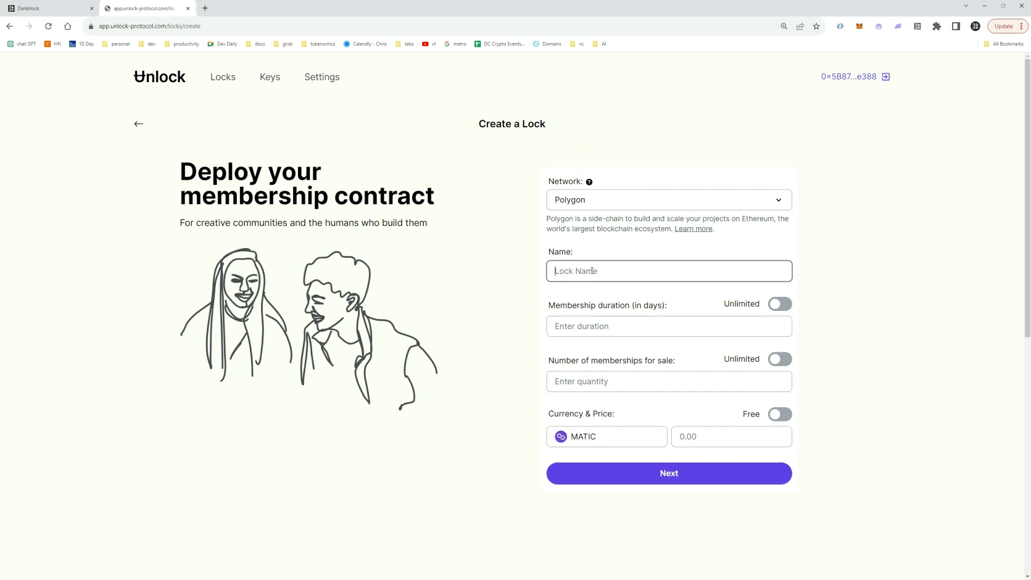
{"action": "type", "text": "test content rental"}
{"action": "key", "text": "Tab"}
{"action": "key", "text": "Tab"}
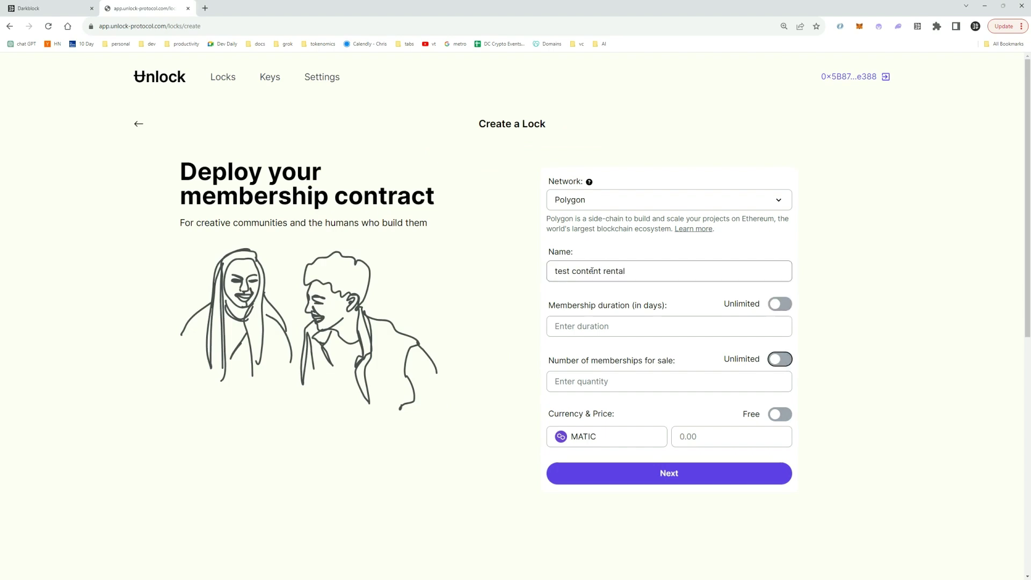
{"action": "left_click", "coordinate": [589, 320]}
{"action": "type", "text": "0"}
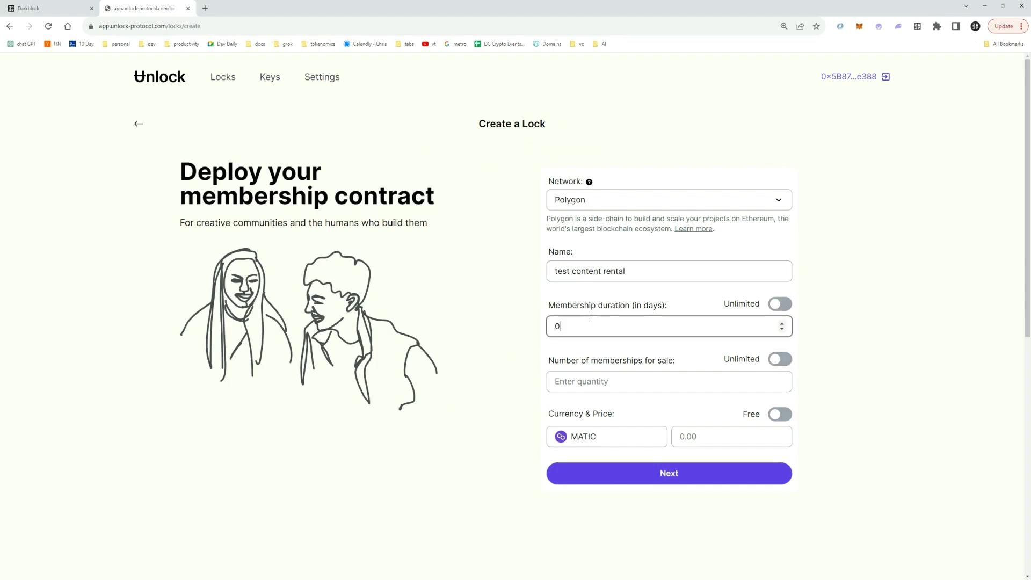
{"action": "type", "text": ".01"}
{"action": "left_click", "coordinate": [605, 381]}
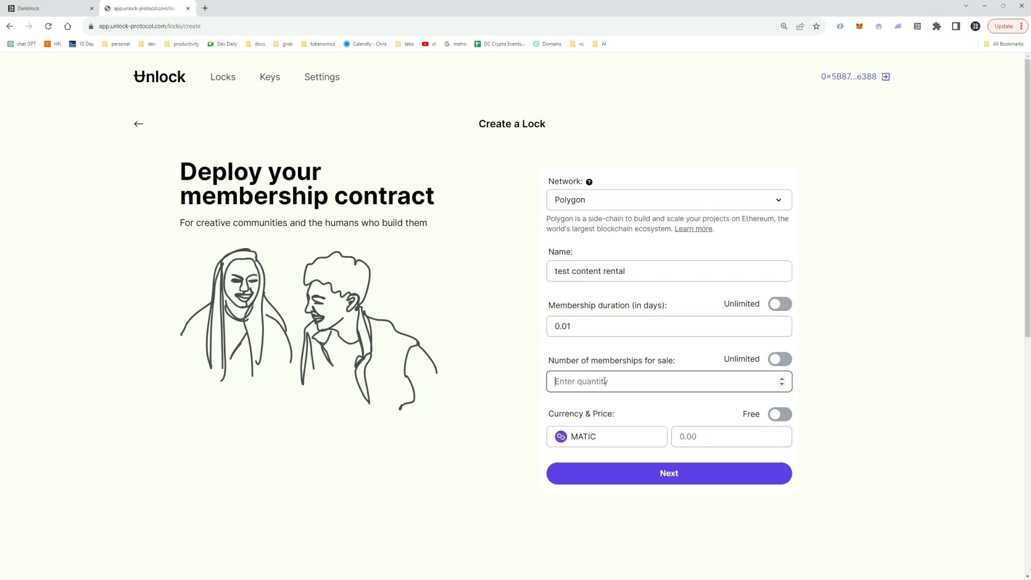
{"action": "type", "text": "24234"}
{"action": "left_click", "coordinate": [701, 436]}
{"action": "type", "text": "0.01"}
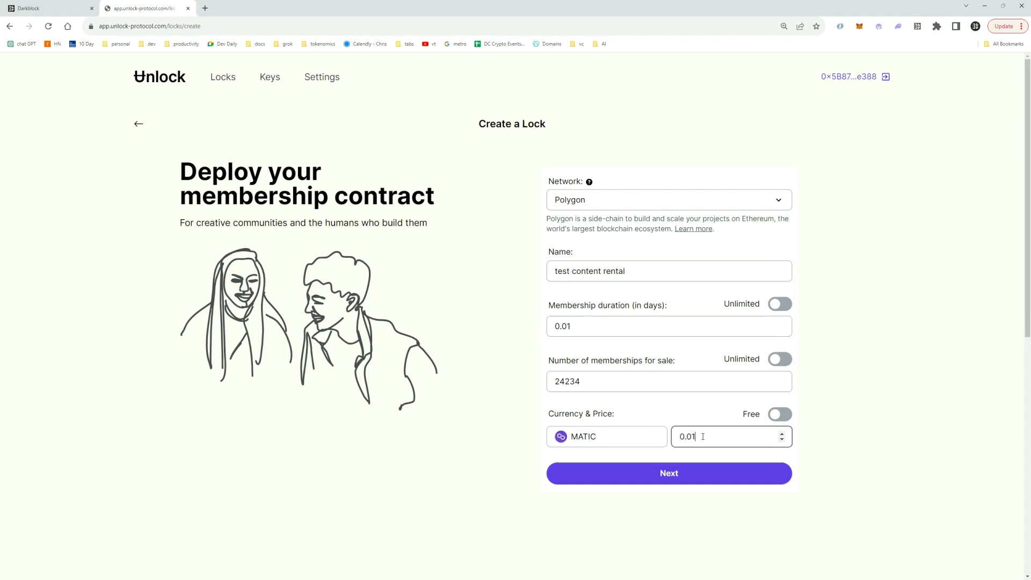
Review and approve the test content rental lock settings, confirming the deployment transaction in MetaMask
{"action": "left_click", "coordinate": [664, 475]}
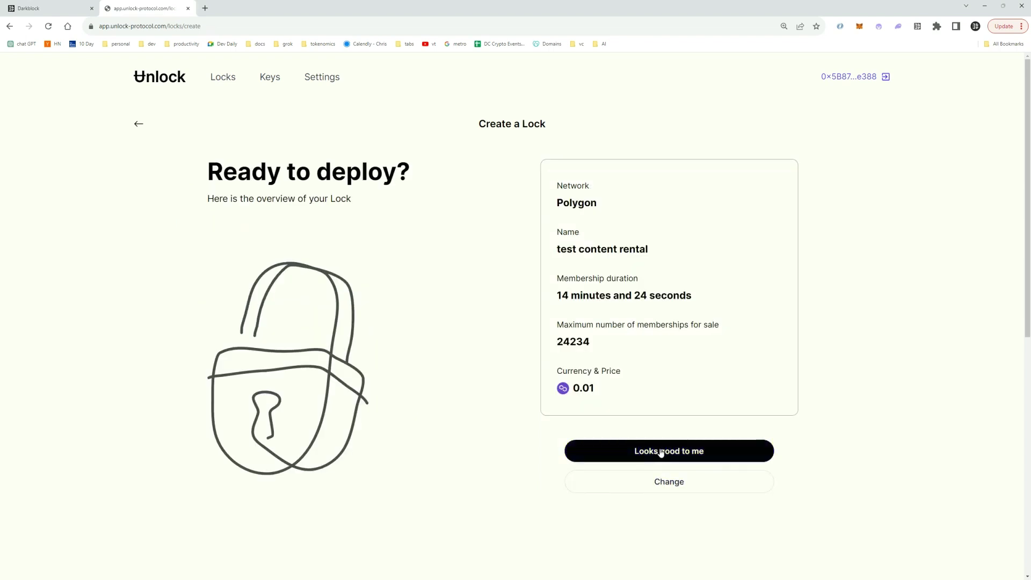
{"action": "left_click", "coordinate": [660, 452]}
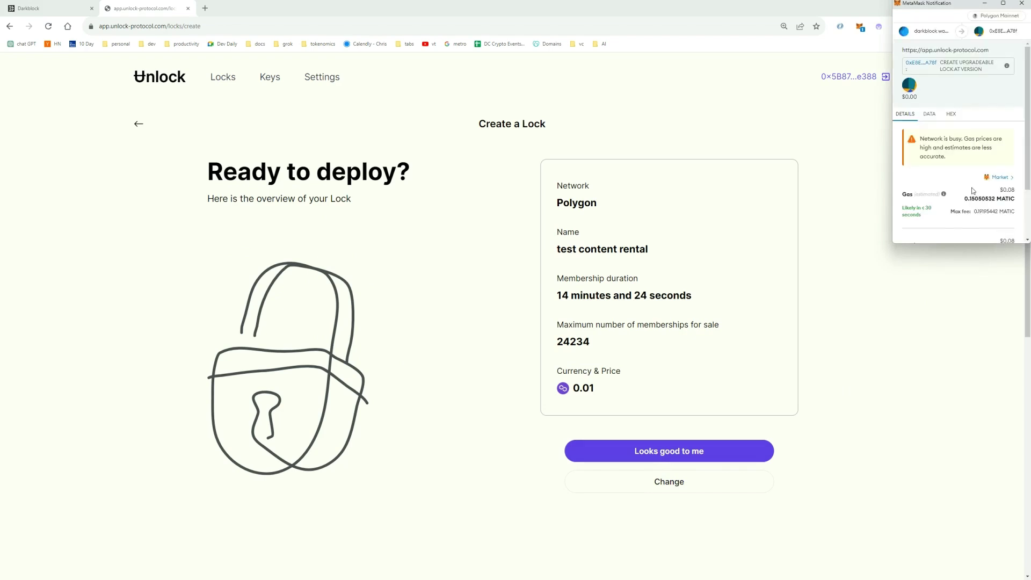
{"action": "scroll", "coordinate": [969, 185], "scroll_direction": "down", "scroll_amount": 2}
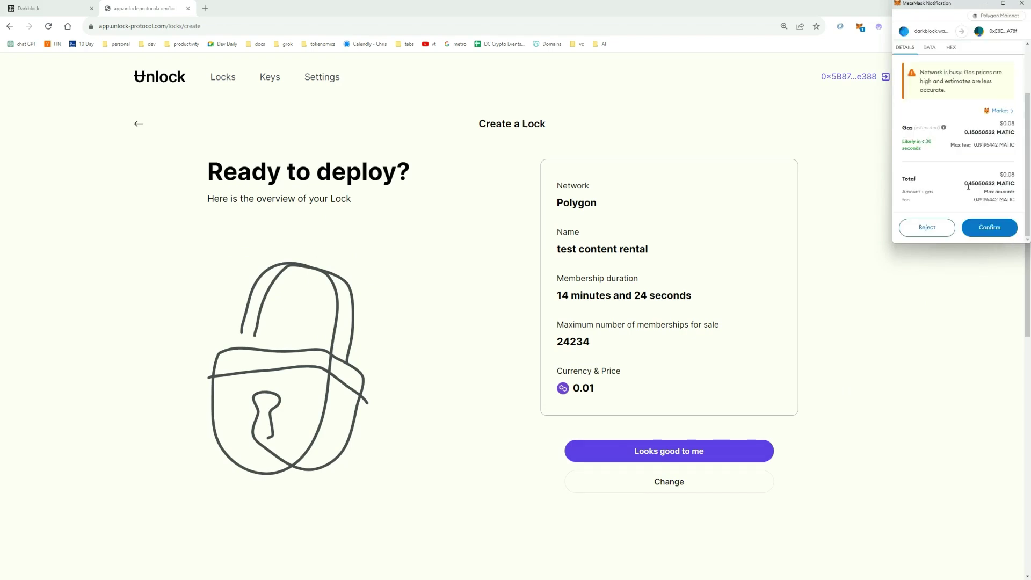
{"action": "left_click", "coordinate": [984, 228]}
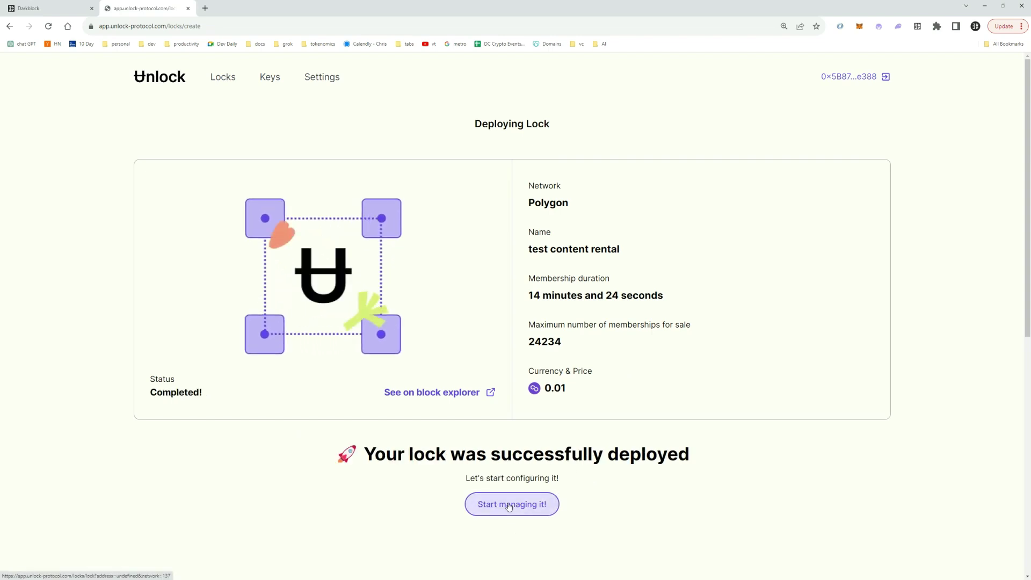
Open the deployed rental lock's management page and copy its contract address
{"action": "left_click", "coordinate": [509, 505]}
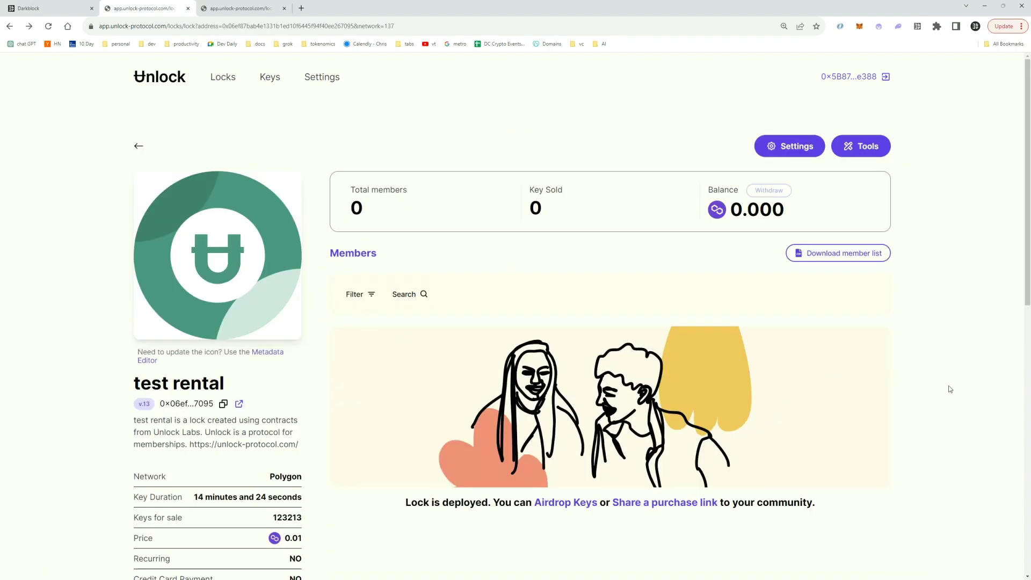
{"action": "double_click", "coordinate": [288, 26]}
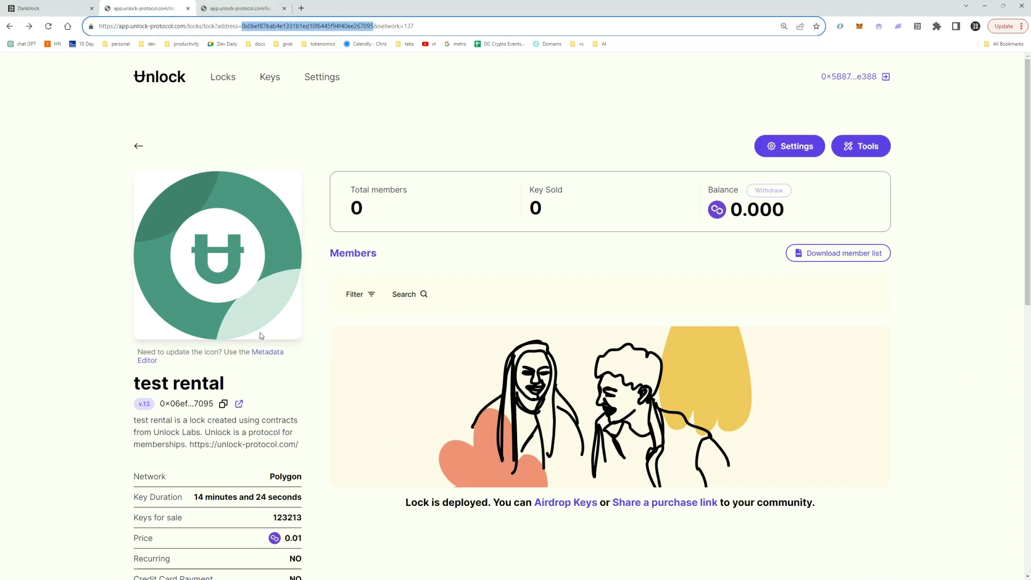
{"action": "left_click", "coordinate": [224, 406]}
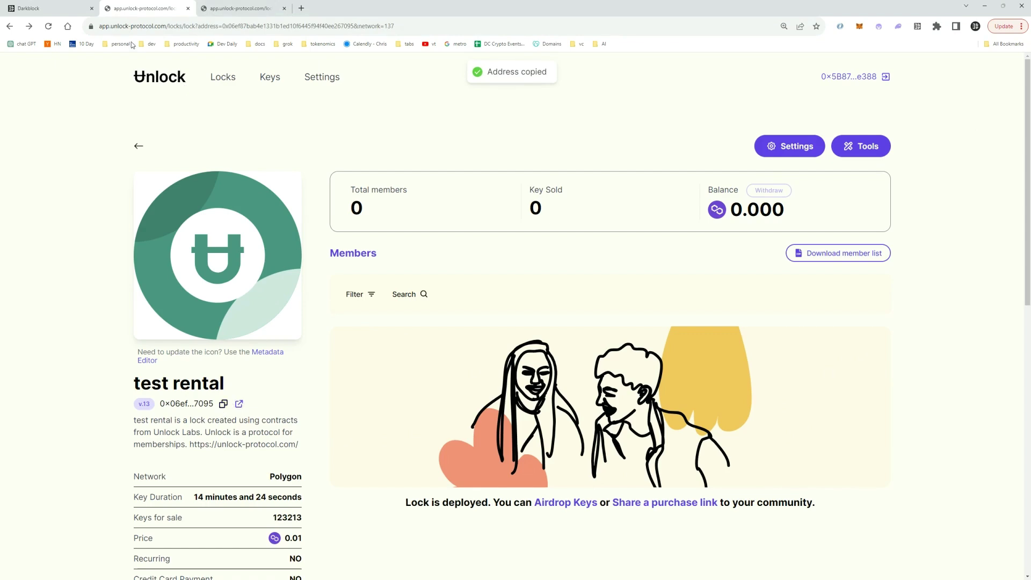
Back in Darkblock, connect the wallet on Polygon and open the Upgrade options
{"action": "left_click", "coordinate": [47, 7]}
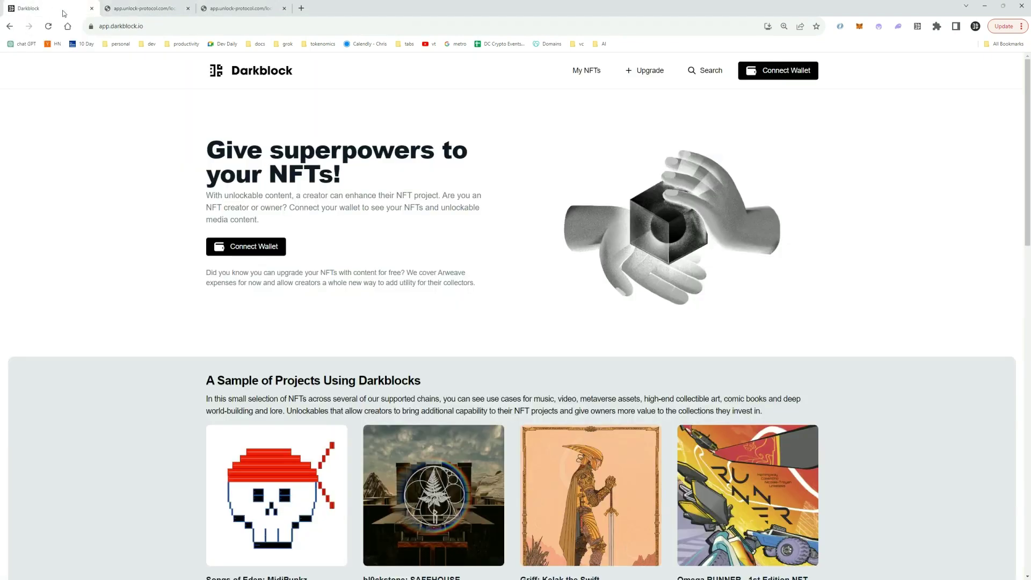
{"action": "left_click", "coordinate": [773, 75]}
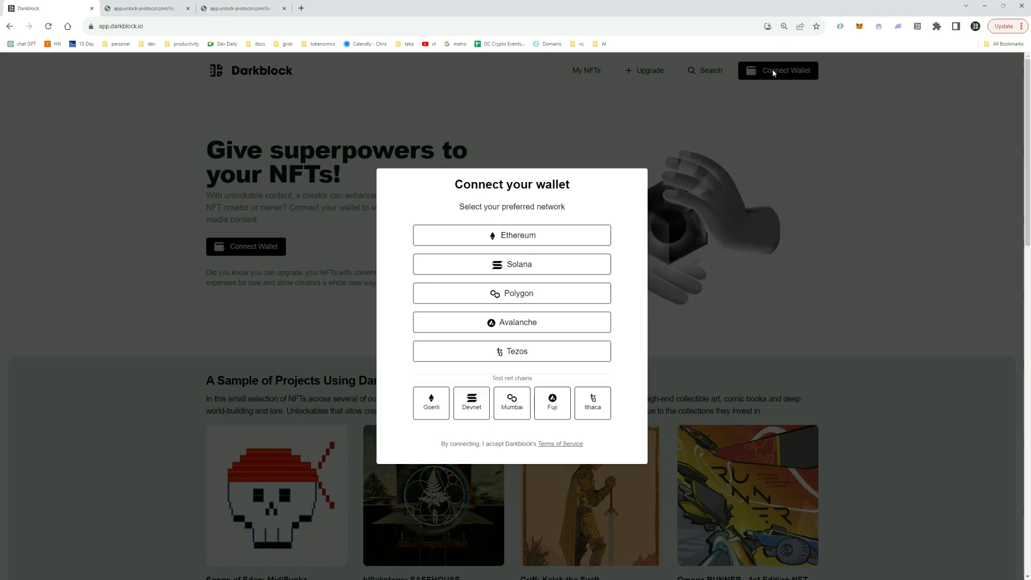
{"action": "left_click", "coordinate": [524, 299]}
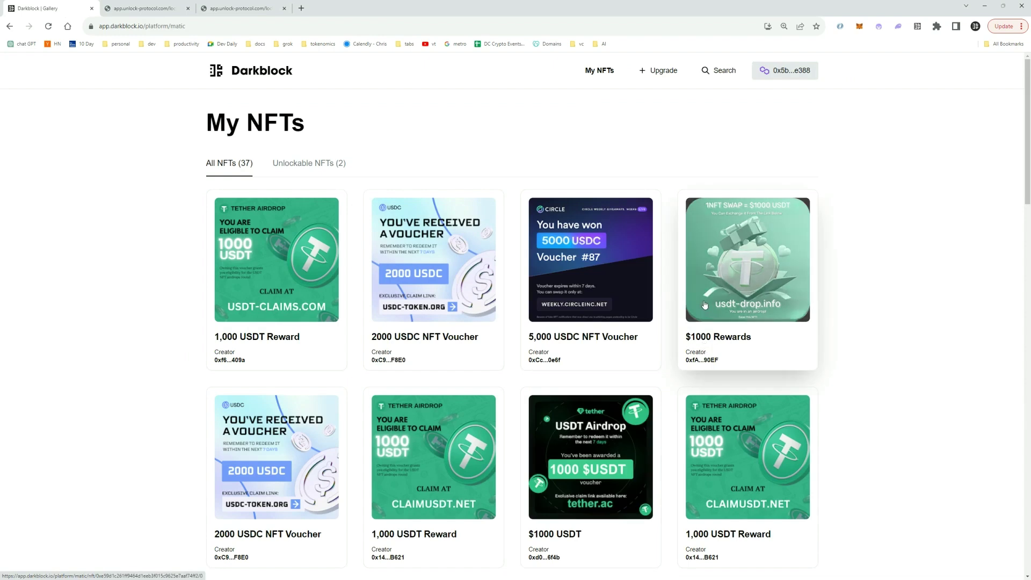
{"action": "left_click", "coordinate": [659, 73]}
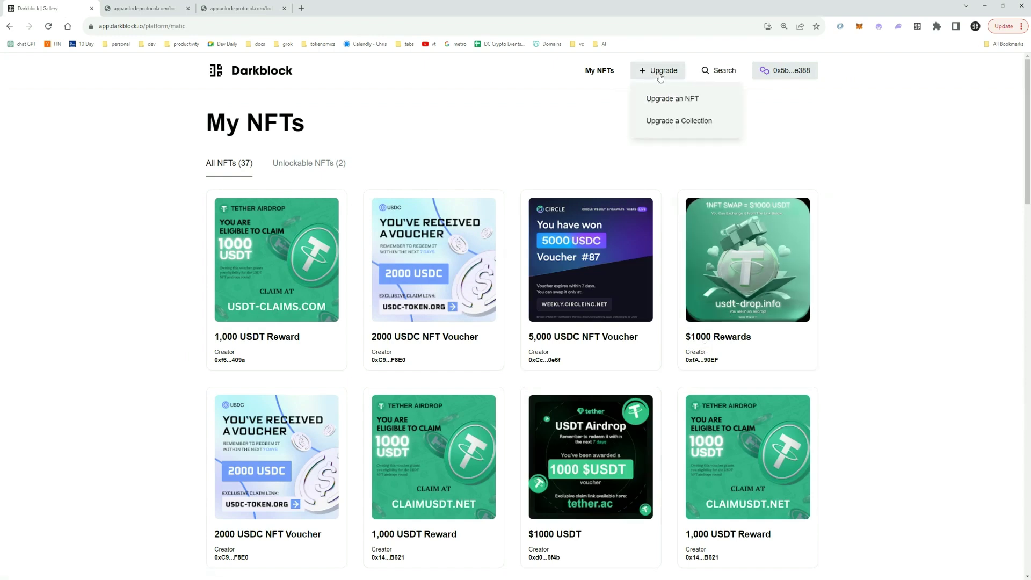
Choose Upgrade a Collection, paste the lock address as contract address, and enforce Unlock Protocol expiration
{"action": "left_click", "coordinate": [663, 122]}
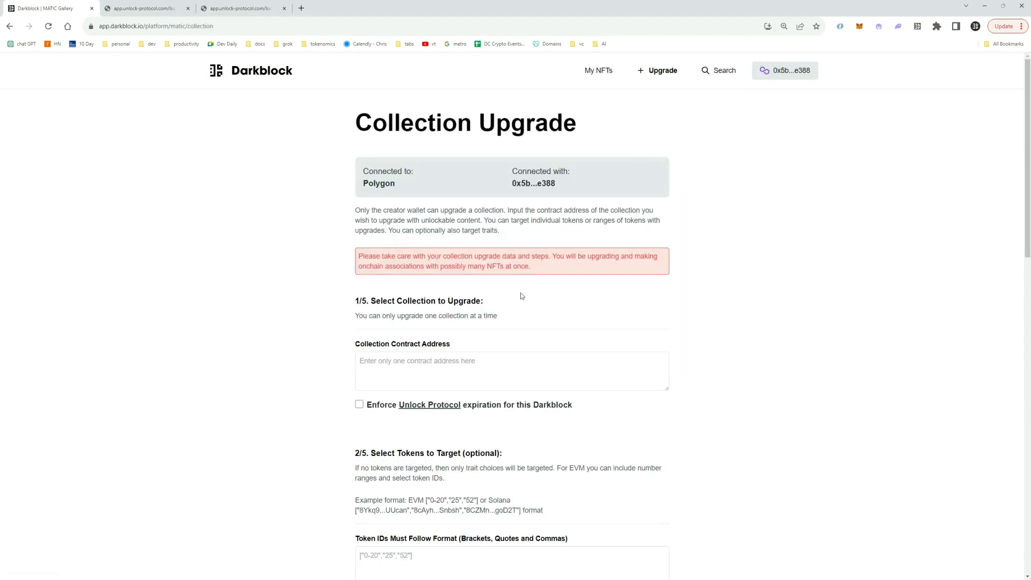
{"action": "left_click", "coordinate": [409, 363]}
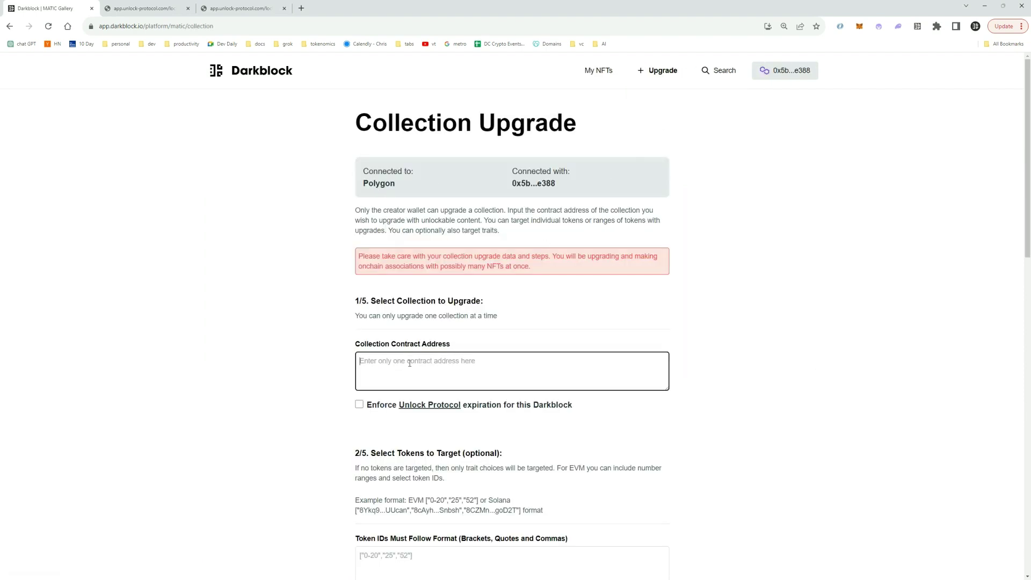
{"action": "key", "text": "ctrl+v"}
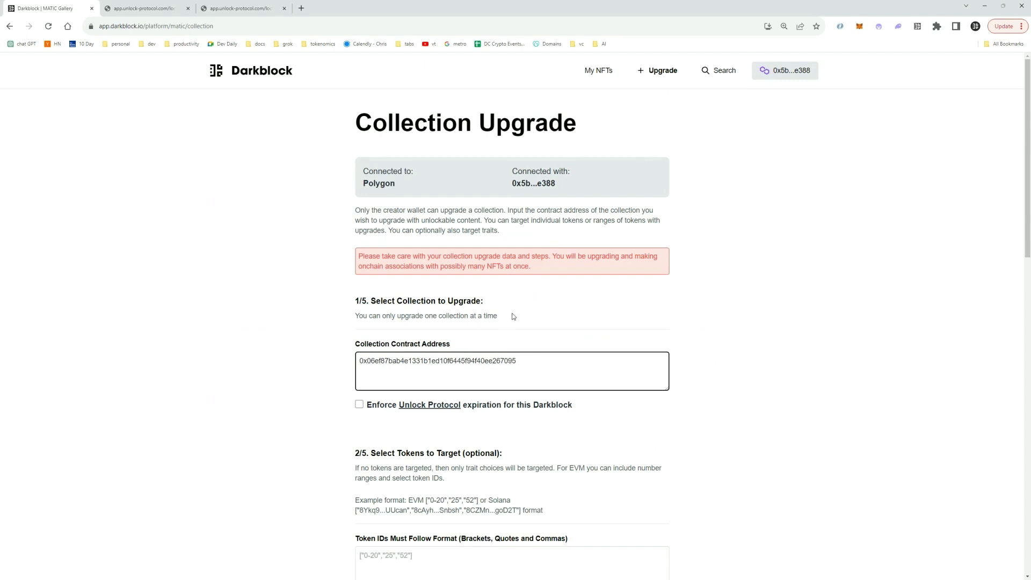
{"action": "scroll", "coordinate": [560, 288], "scroll_direction": "down", "scroll_amount": 2}
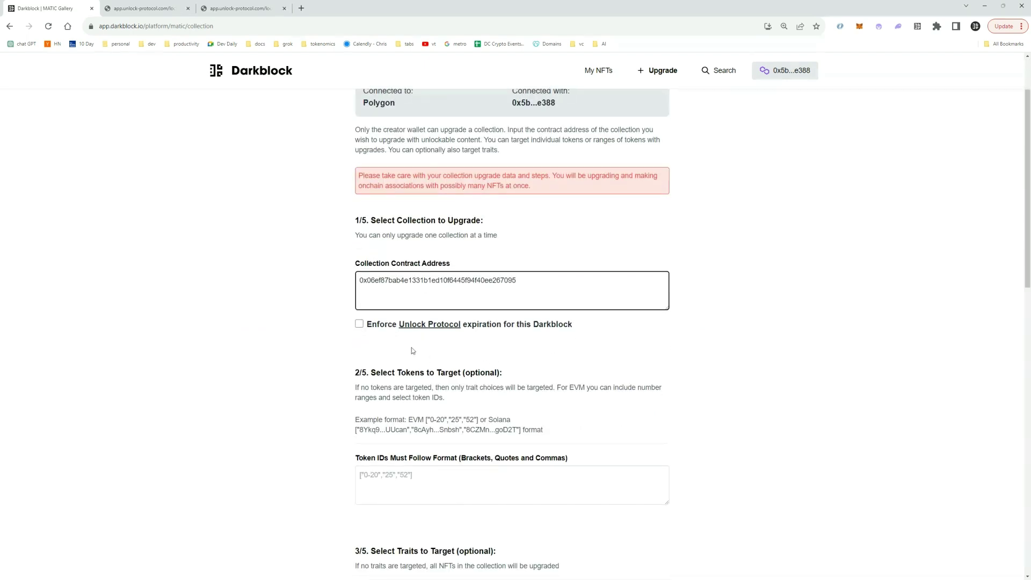
{"action": "left_click", "coordinate": [359, 326]}
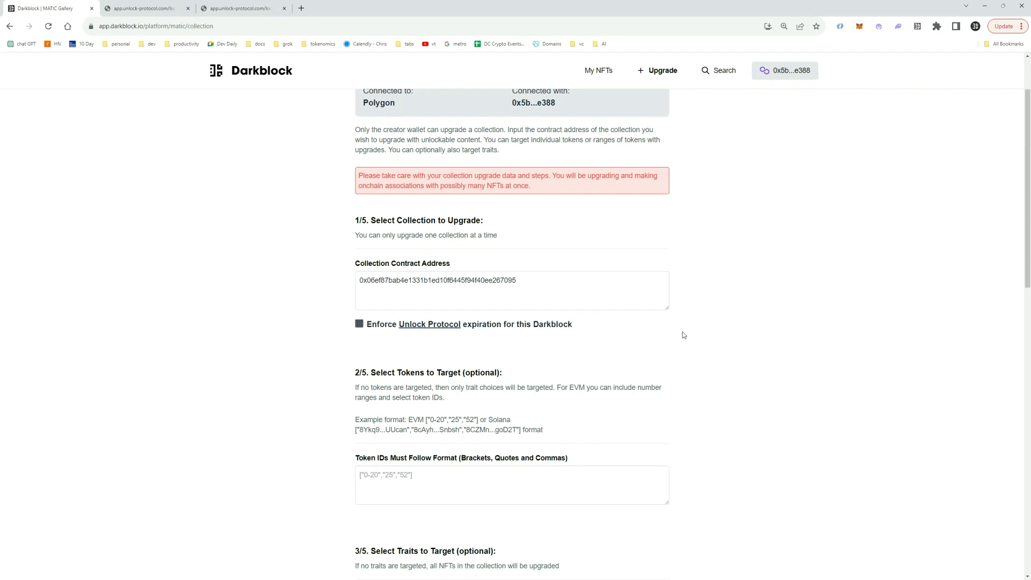
Pick ERC-721 from the Select Contract Standard list
{"action": "scroll", "coordinate": [654, 342], "scroll_direction": "down", "scroll_amount": 2}
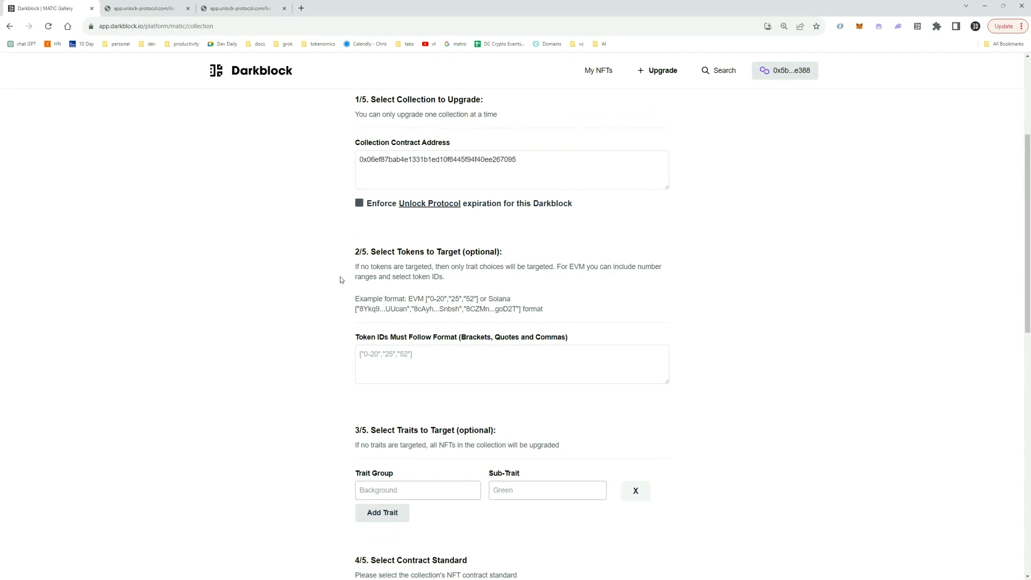
{"action": "scroll", "coordinate": [402, 291], "scroll_direction": "down", "scroll_amount": 1}
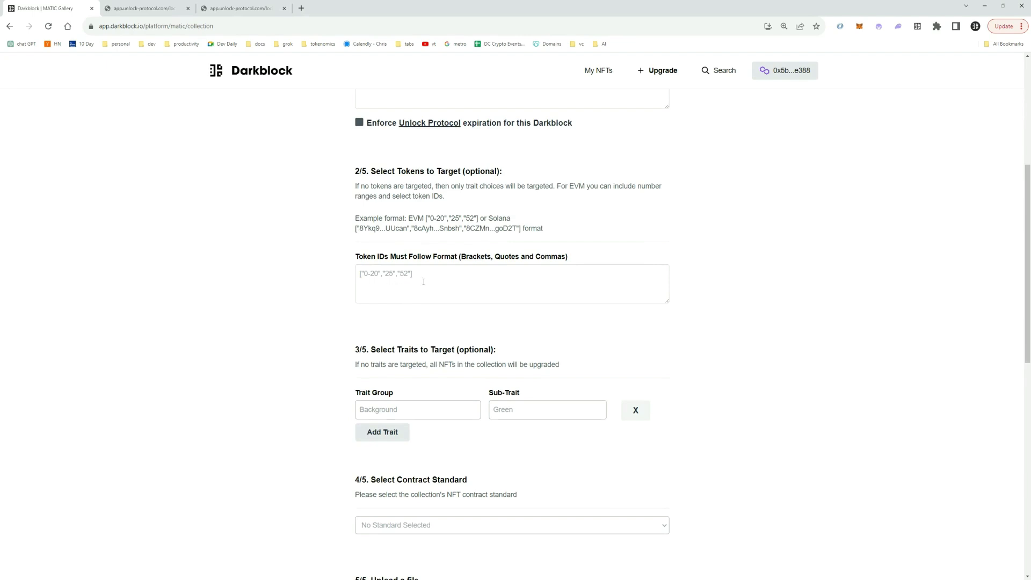
{"action": "scroll", "coordinate": [505, 290], "scroll_direction": "down", "scroll_amount": 1}
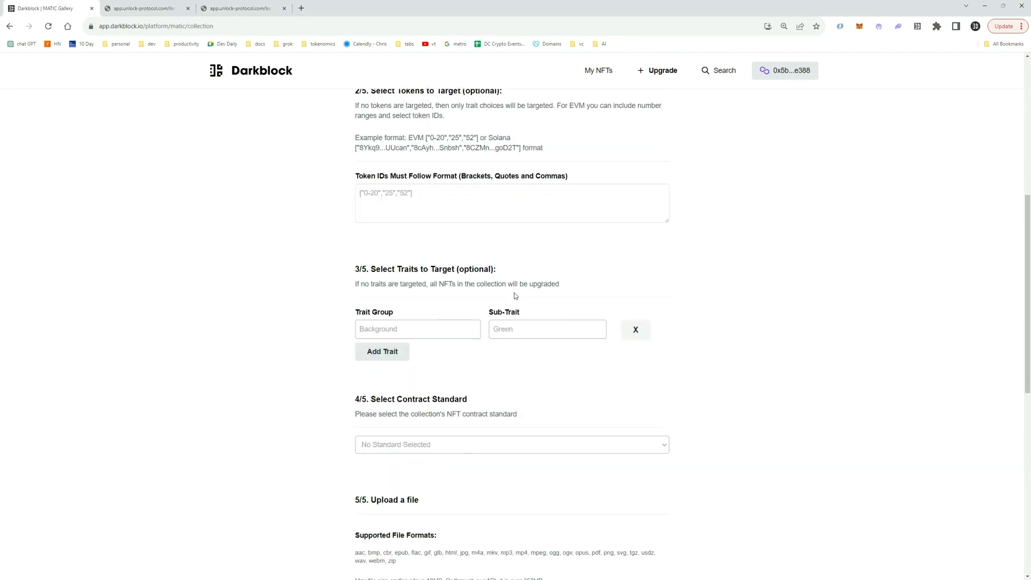
{"action": "scroll", "coordinate": [473, 253], "scroll_direction": "up", "scroll_amount": 1}
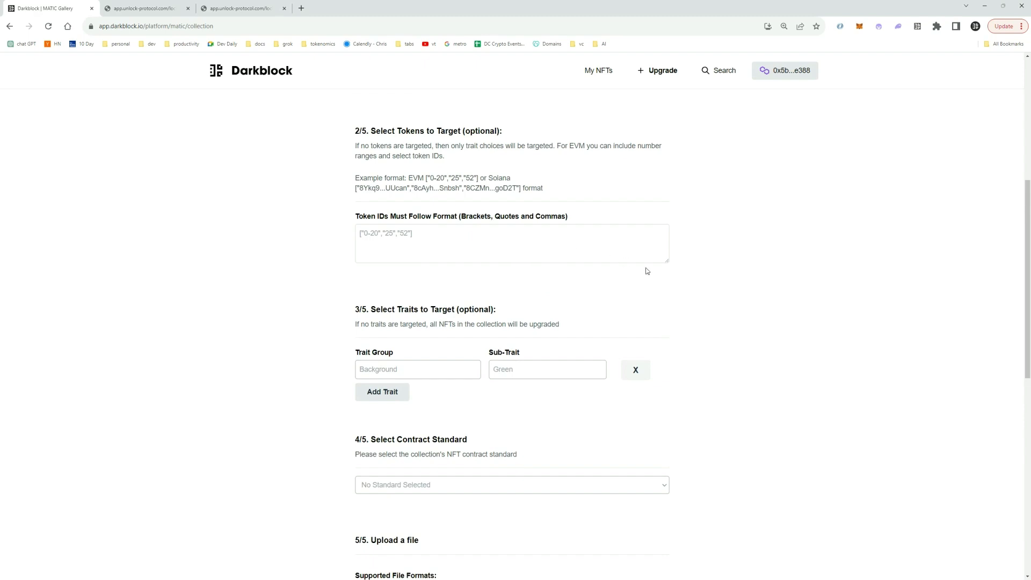
{"action": "scroll", "coordinate": [661, 311], "scroll_direction": "down", "scroll_amount": 1}
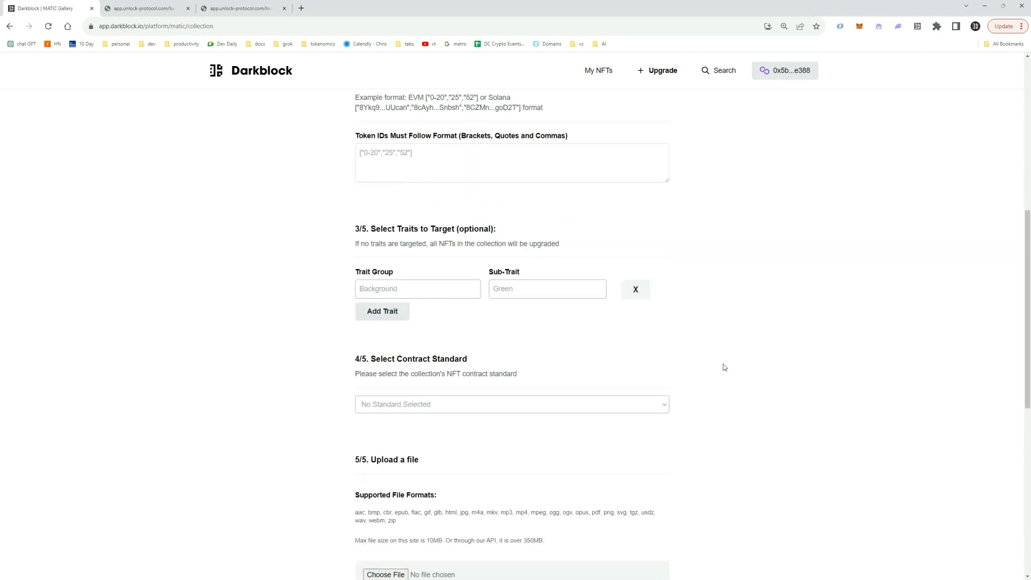
{"action": "scroll", "coordinate": [707, 358], "scroll_direction": "down", "scroll_amount": 2}
{"action": "left_click", "coordinate": [405, 284]}
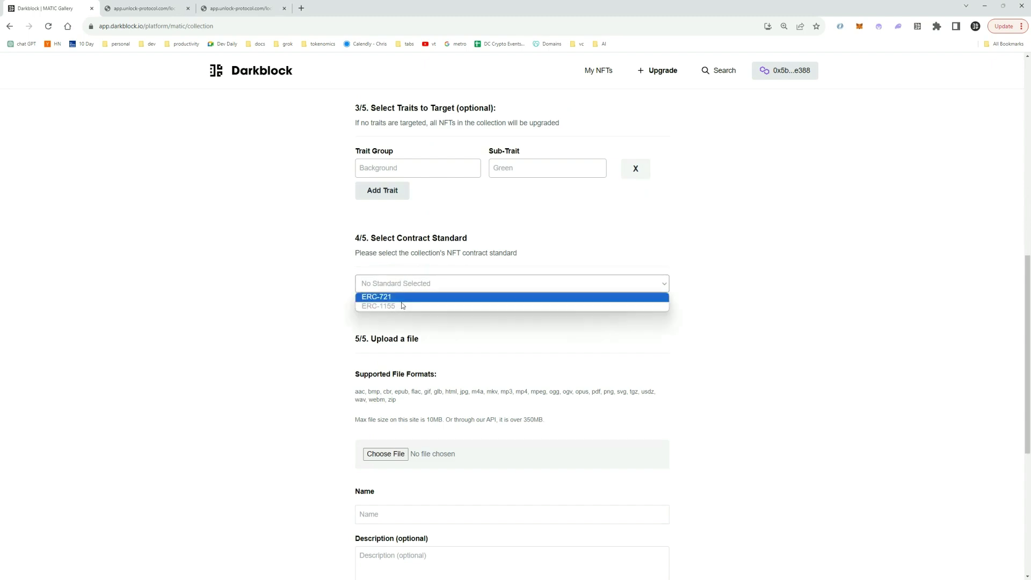
{"action": "left_click", "coordinate": [393, 297]}
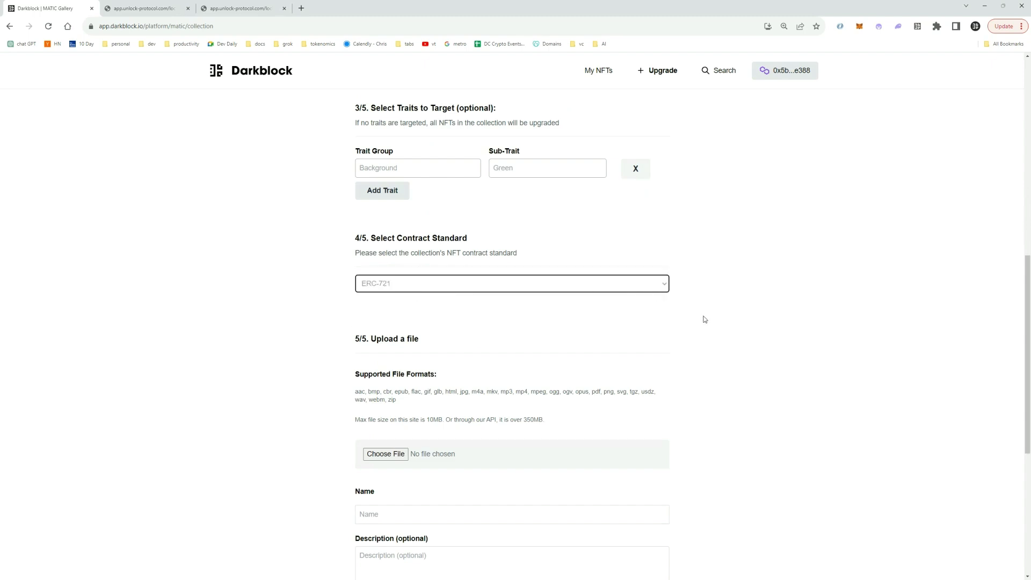
{"action": "scroll", "coordinate": [705, 319], "scroll_direction": "down", "scroll_amount": 2}
Upload the mp4 video from the darkblock folder and rename it 'sweet nft video'
{"action": "left_click", "coordinate": [390, 334]}
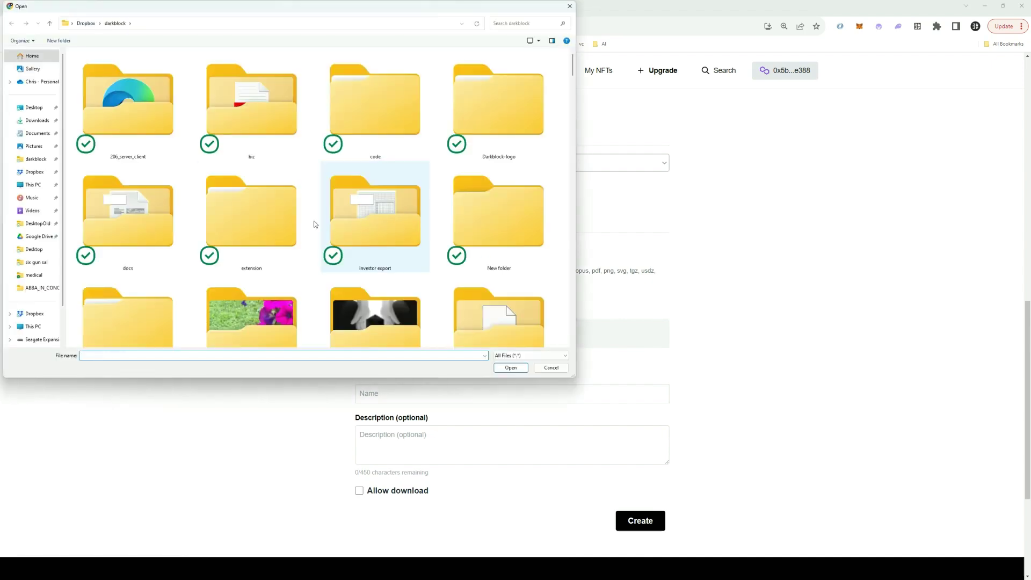
{"action": "scroll", "coordinate": [283, 220], "scroll_direction": "down", "scroll_amount": 1}
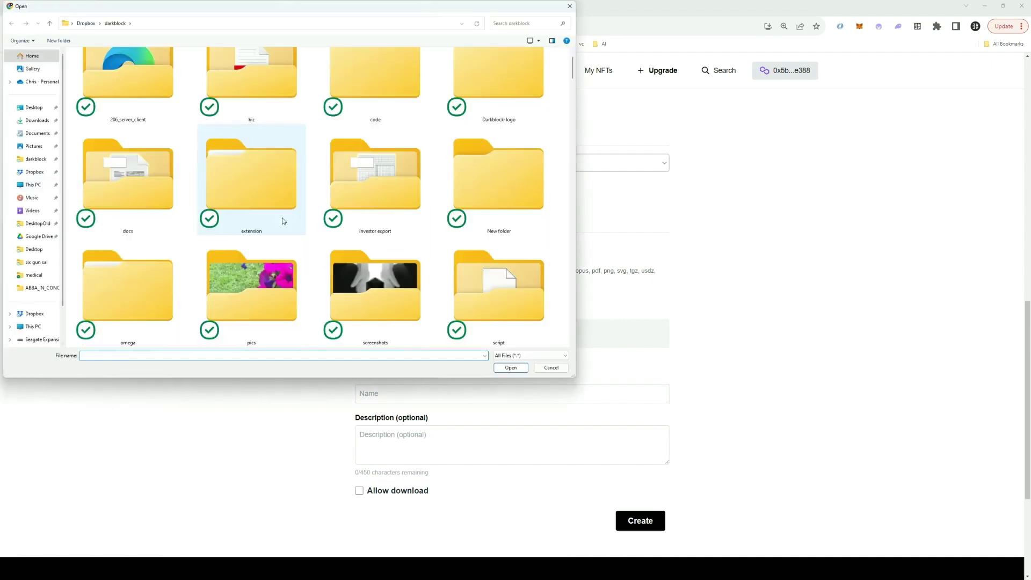
{"action": "scroll", "coordinate": [283, 221], "scroll_direction": "down", "scroll_amount": 5}
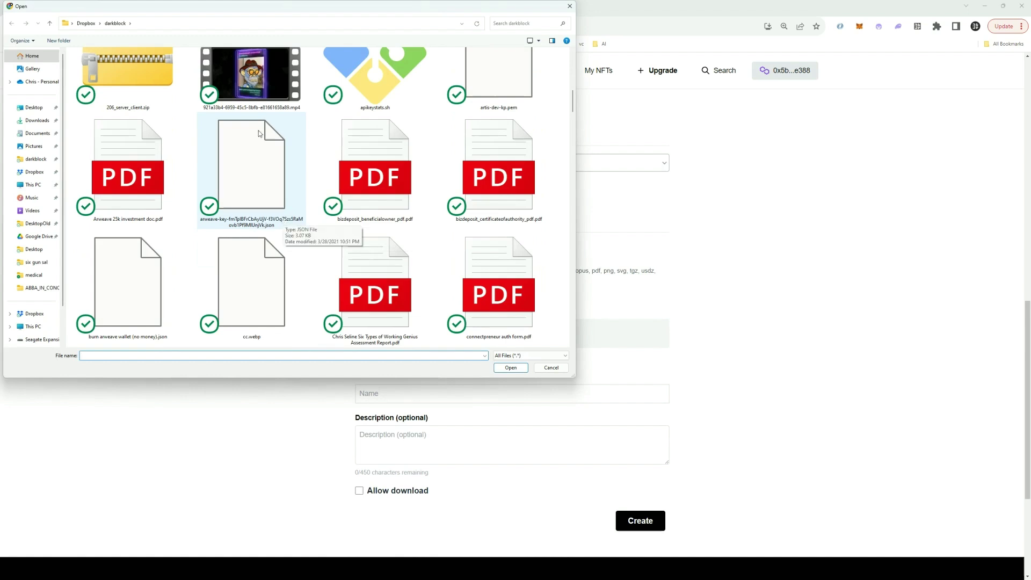
{"action": "double_click", "coordinate": [269, 95]}
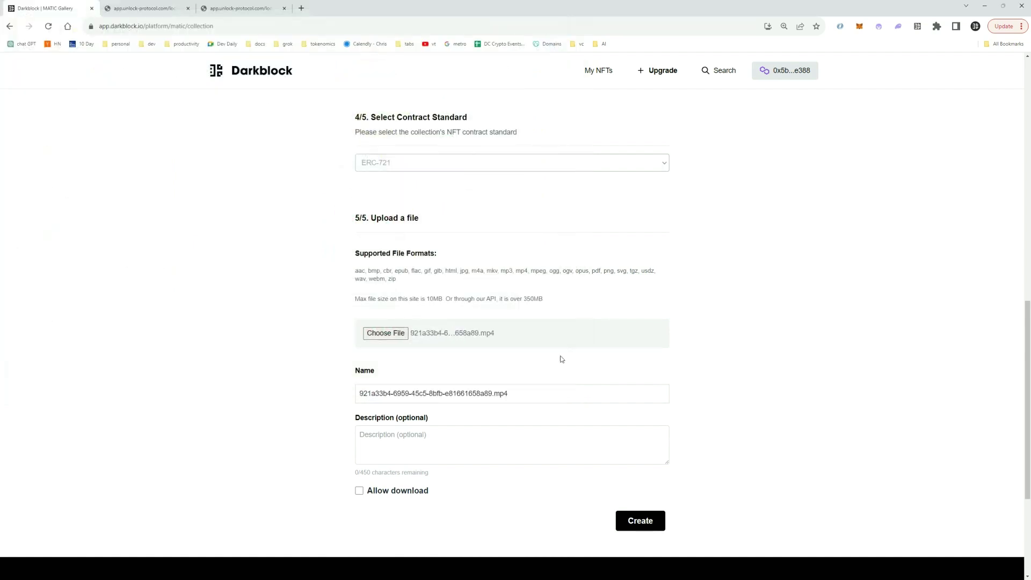
{"action": "left_click", "coordinate": [511, 393]}
{"action": "key", "text": "ctrl+a"}
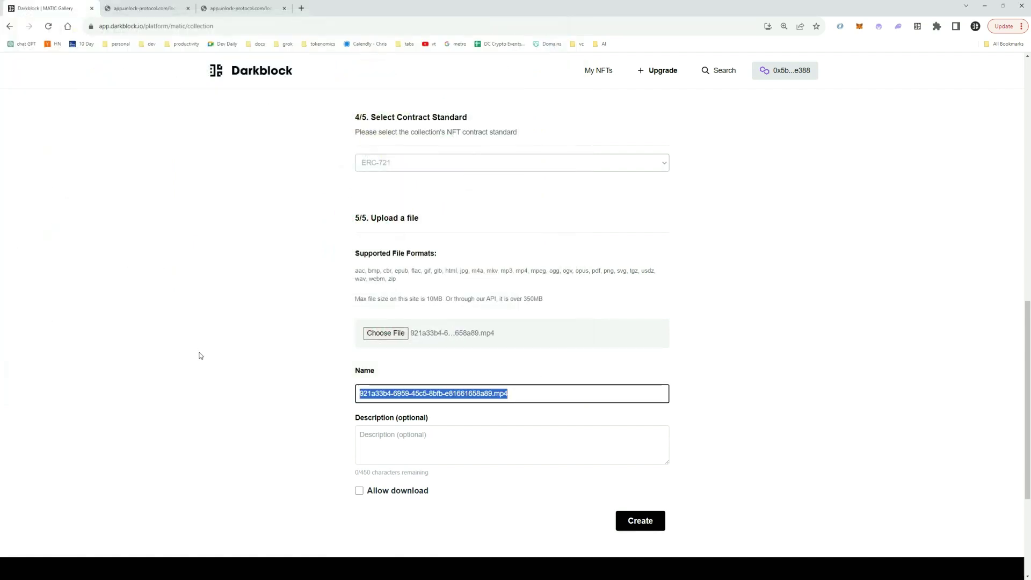
{"action": "type", "text": "sweet"}
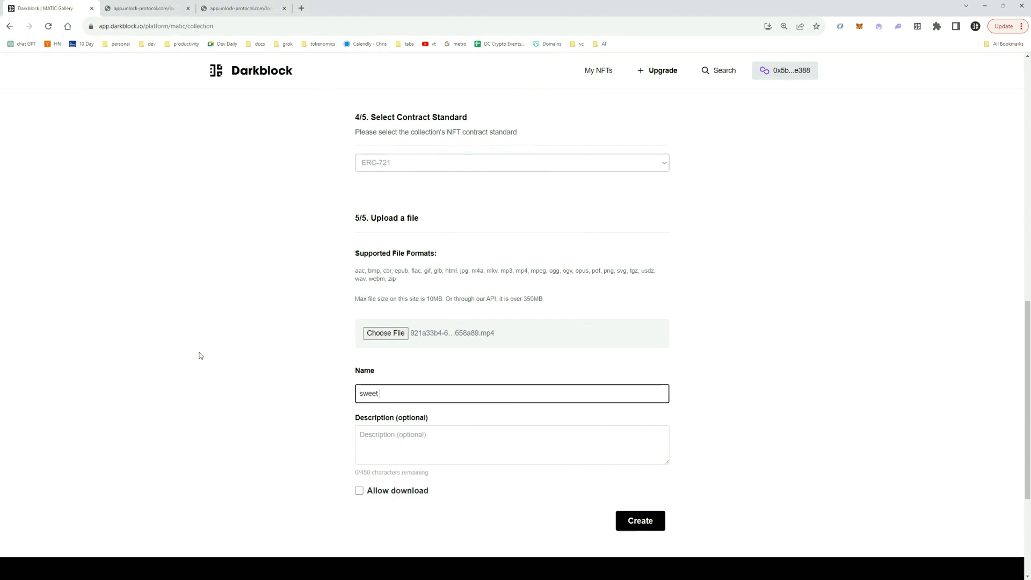
{"action": "type", "text": " nft video"}
{"action": "left_click", "coordinate": [436, 440]}
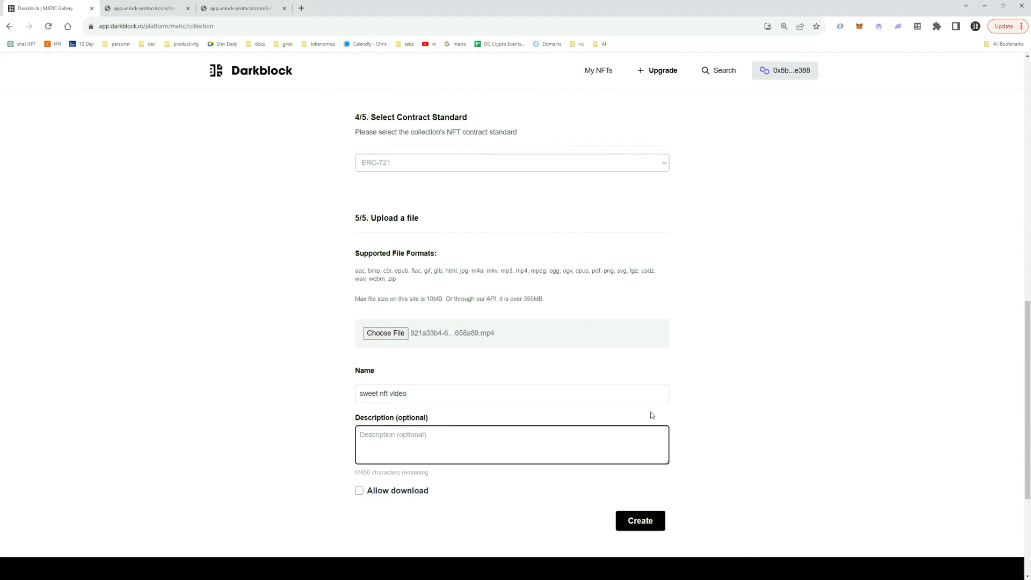
{"action": "scroll", "coordinate": [679, 463], "scroll_direction": "down", "scroll_amount": 2}
Create the collection upgrade and sign the authentication request in MetaMask
{"action": "left_click", "coordinate": [638, 400]}
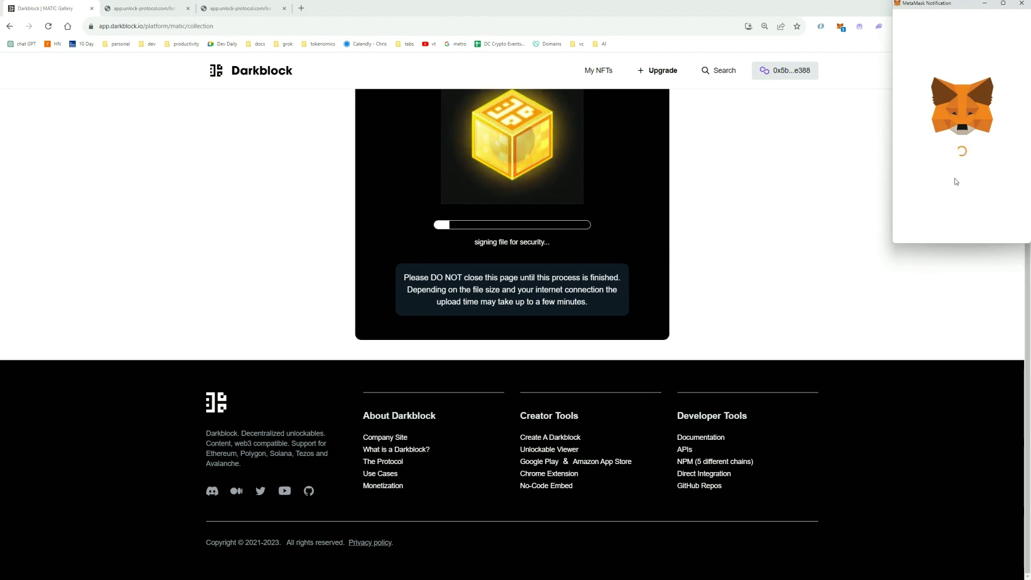
{"action": "scroll", "coordinate": [972, 161], "scroll_direction": "down", "scroll_amount": 2}
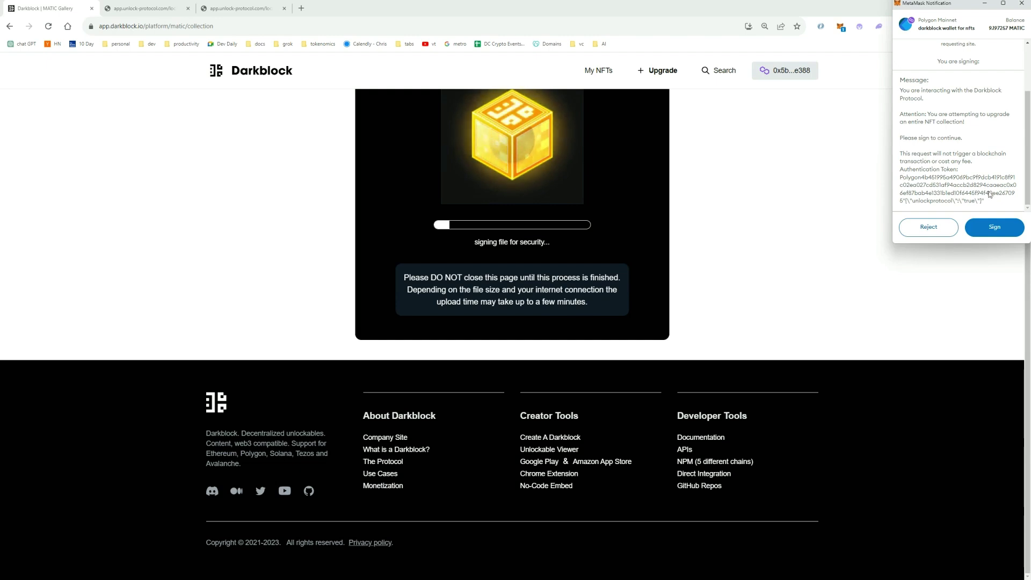
{"action": "left_click", "coordinate": [993, 229]}
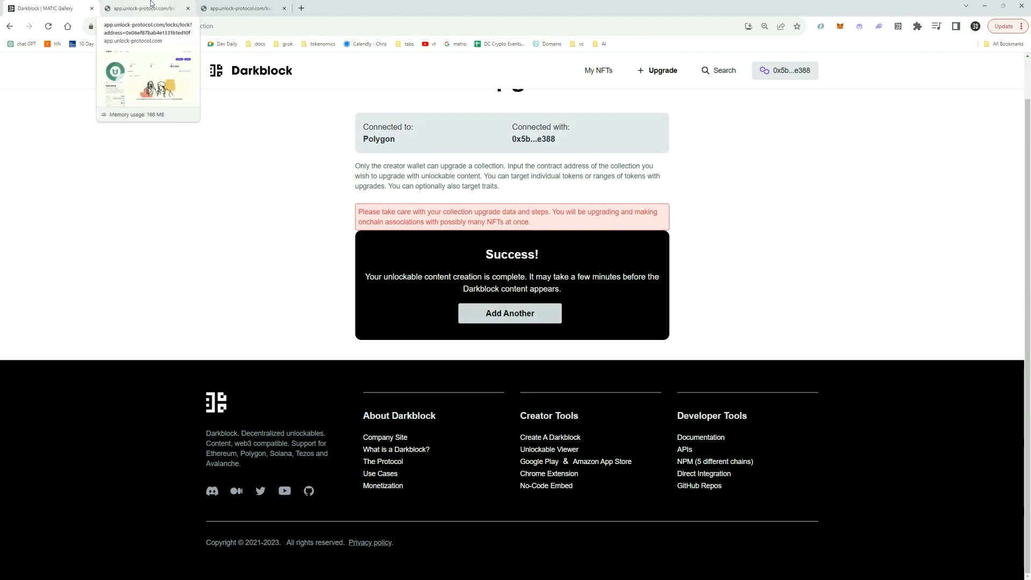
Buy a test content rental key through checkout, paying 0.01 MATIC with crypto via MetaMask
{"action": "left_click", "coordinate": [151, 4]}
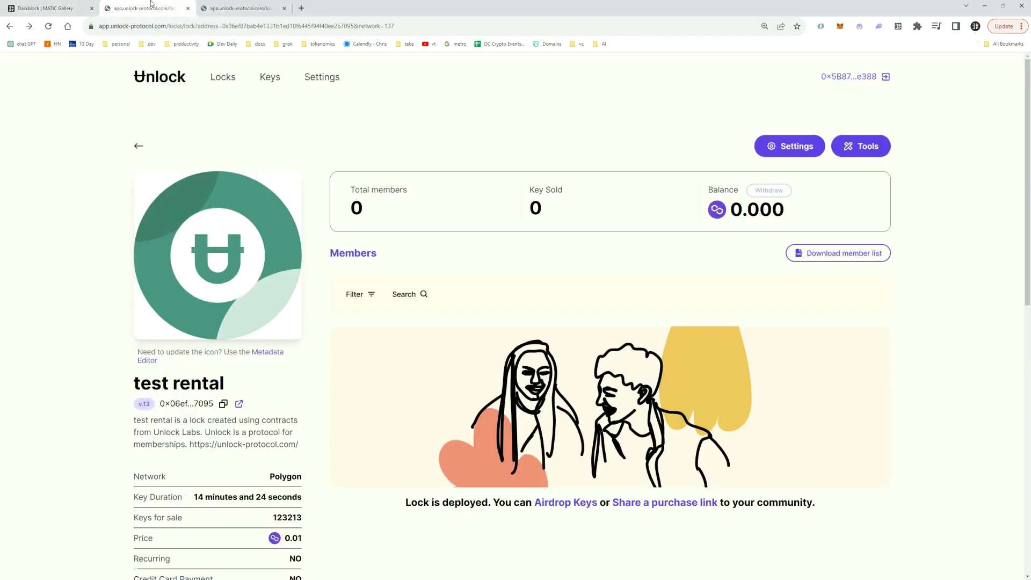
{"action": "left_click", "coordinate": [649, 503]}
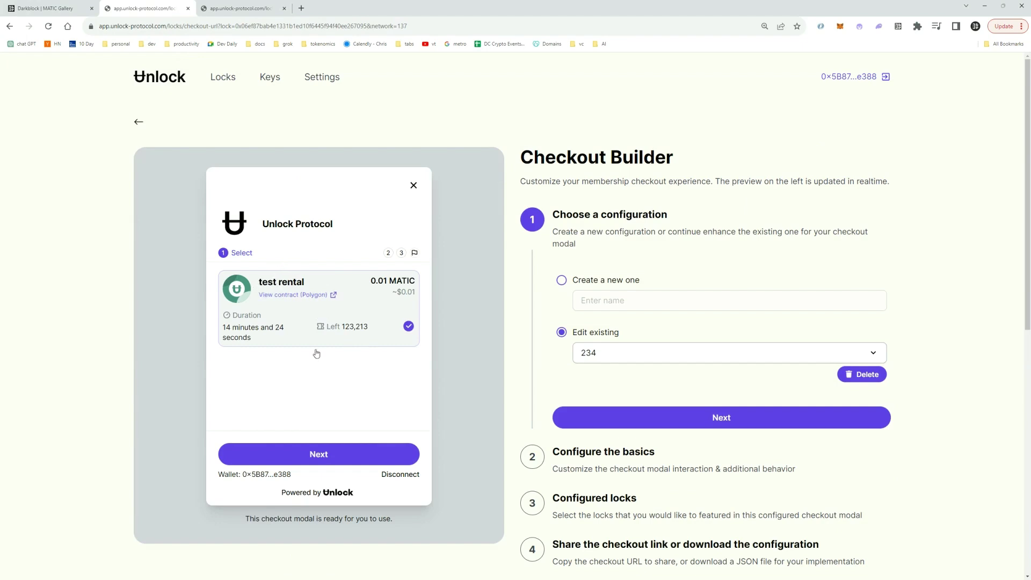
{"action": "left_click", "coordinate": [325, 457]}
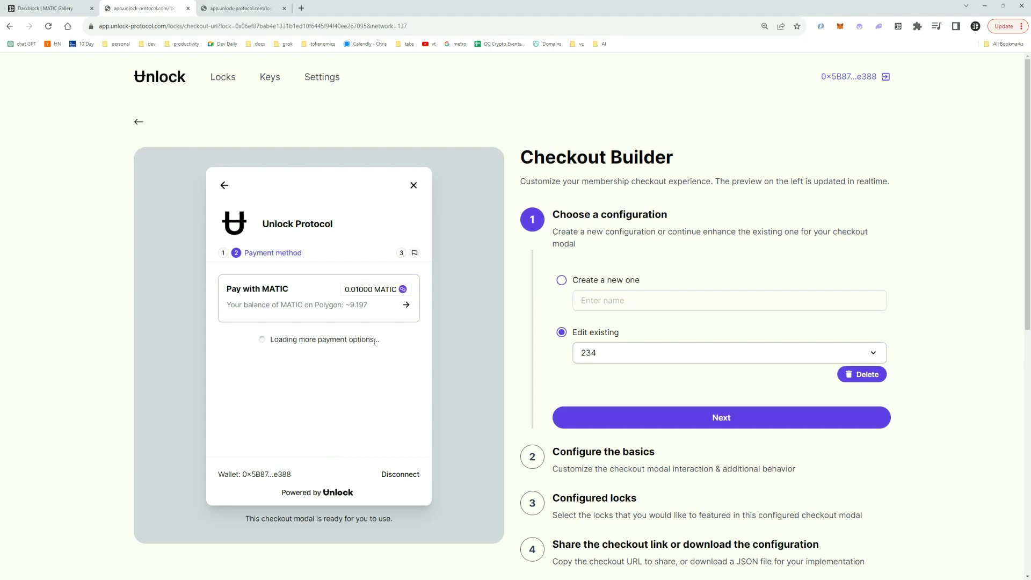
{"action": "left_click", "coordinate": [402, 306]}
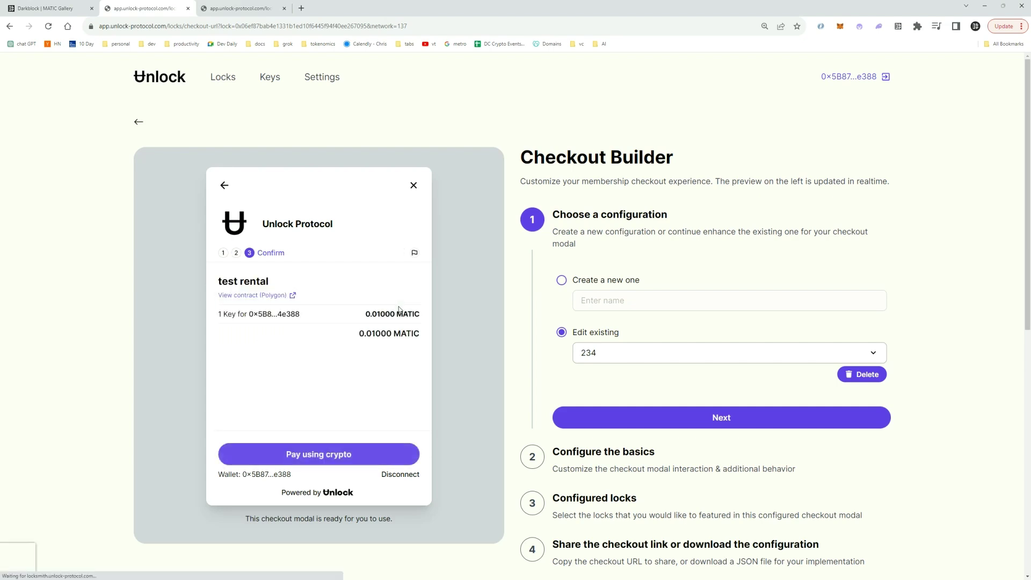
{"action": "left_click", "coordinate": [320, 453]}
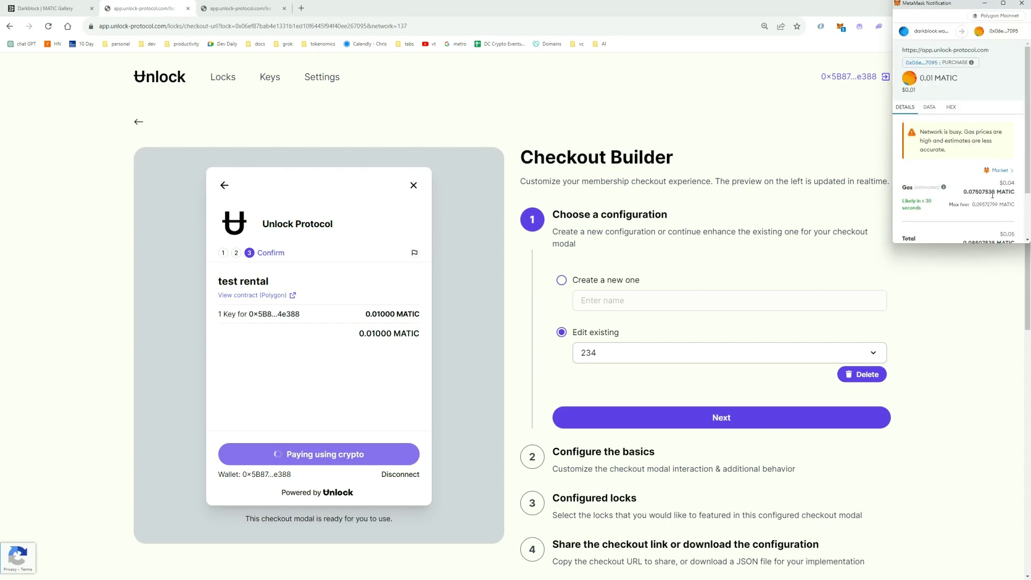
{"action": "scroll", "coordinate": [992, 196], "scroll_direction": "down", "scroll_amount": 1}
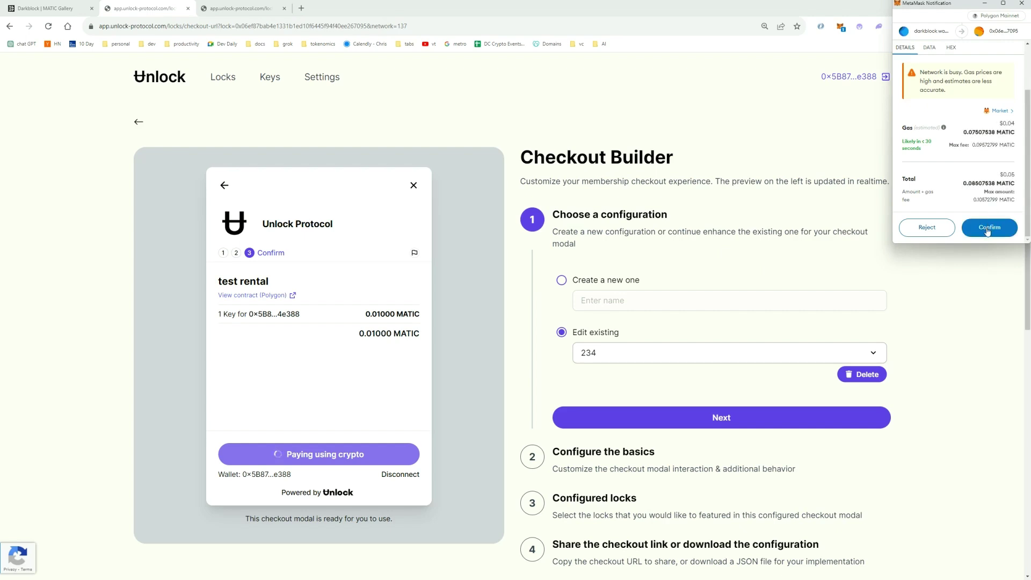
{"action": "left_click", "coordinate": [986, 229]}
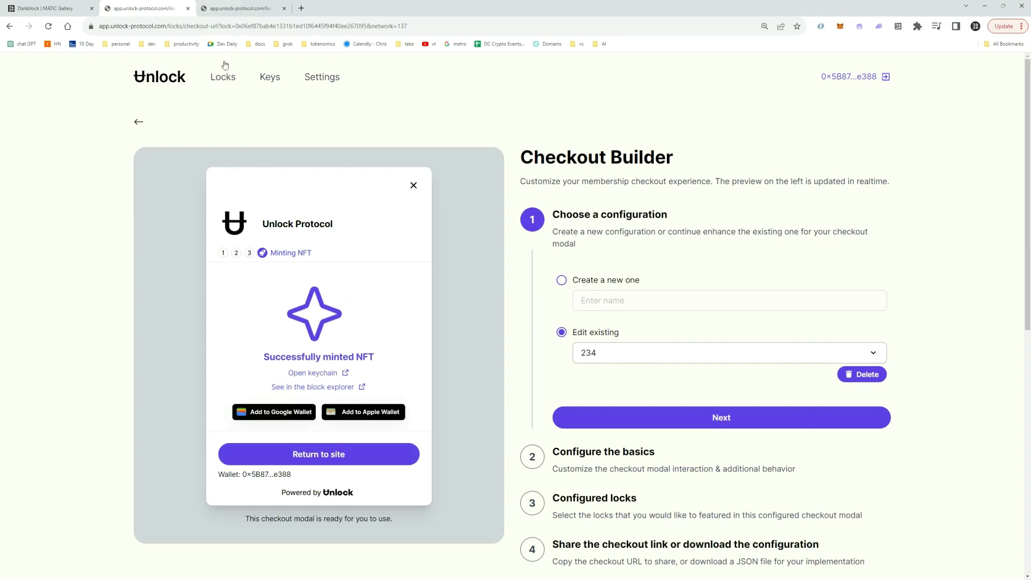
In Darkblock's My NFTs, open the Unlock Key NFT card
{"action": "left_click", "coordinate": [43, 3]}
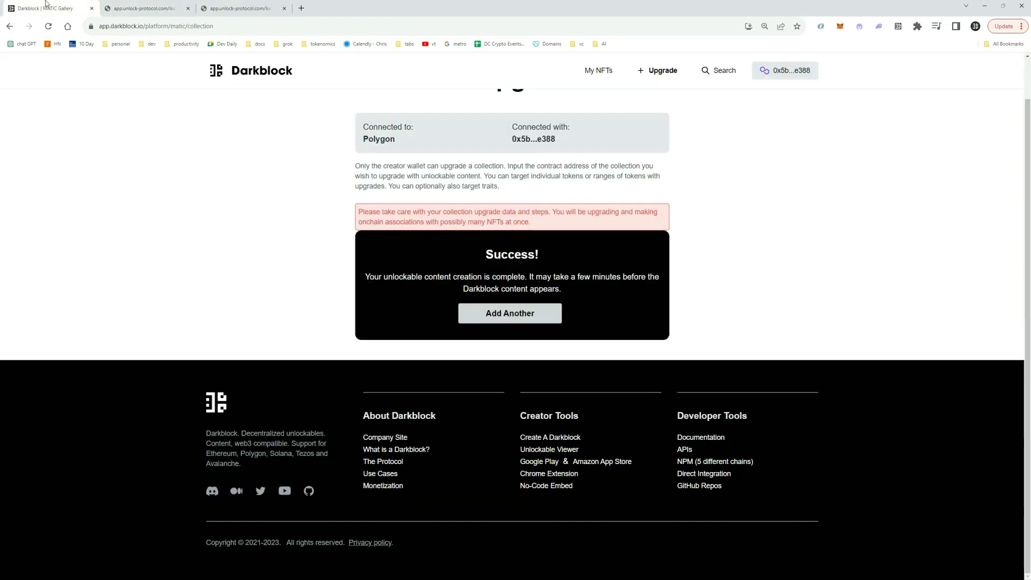
{"action": "left_click", "coordinate": [599, 74]}
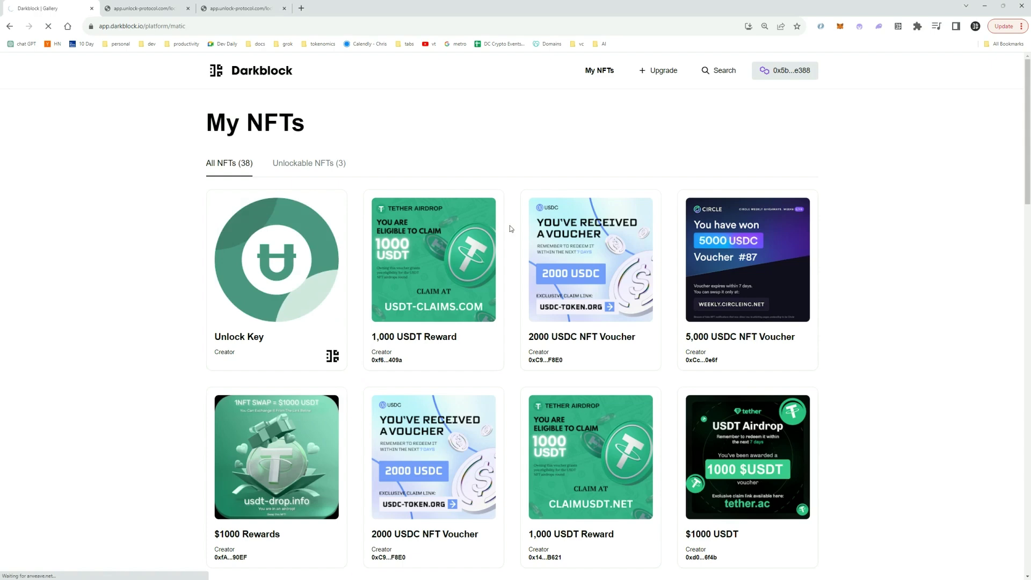
{"action": "left_click", "coordinate": [228, 270]}
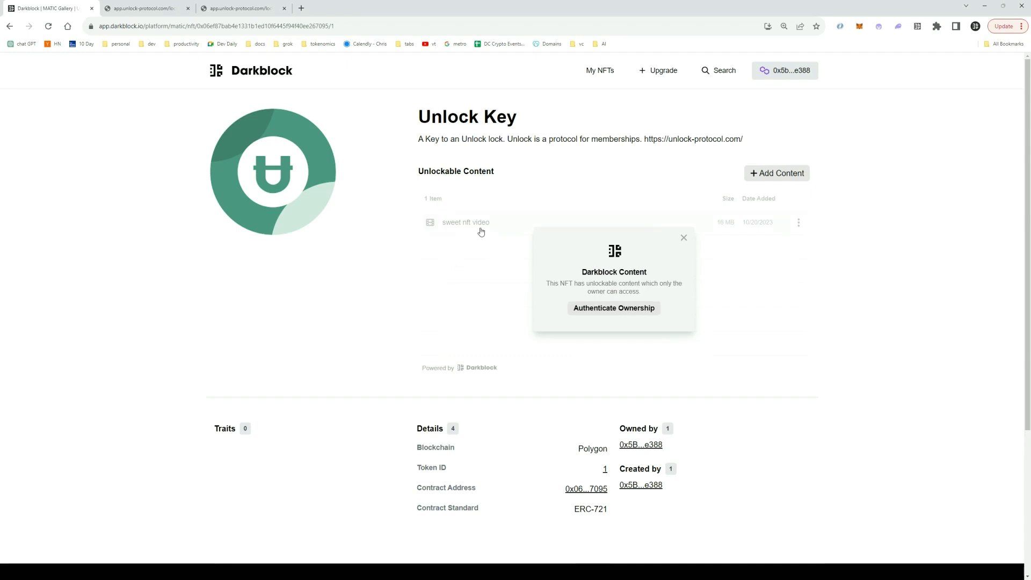
Authenticate ownership of the Unlock Key with a MetaMask signature to play the sweet nft video
{"action": "left_click", "coordinate": [622, 310]}
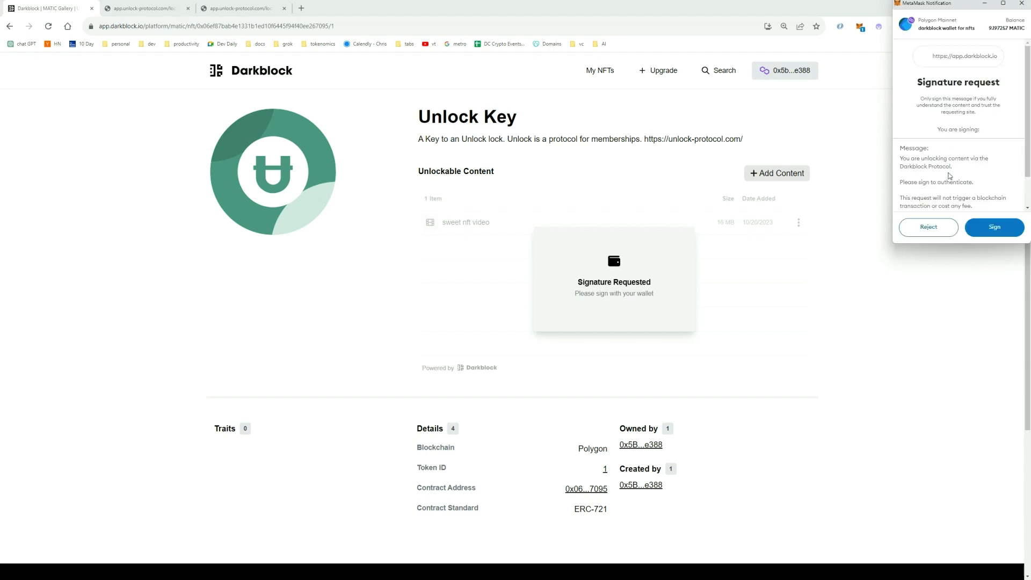
{"action": "scroll", "coordinate": [950, 177], "scroll_direction": "down", "scroll_amount": 1}
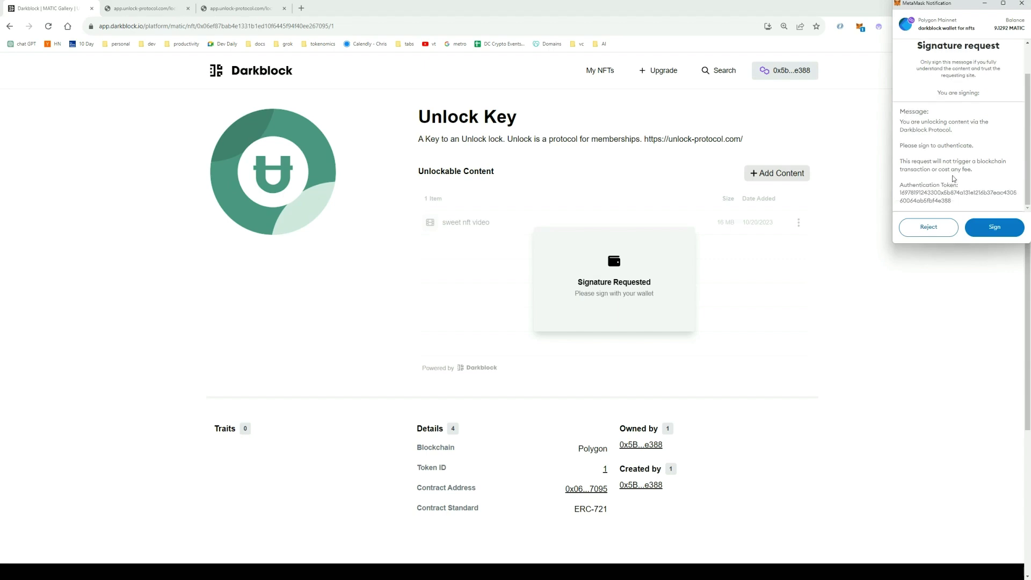
{"action": "left_click", "coordinate": [993, 227]}
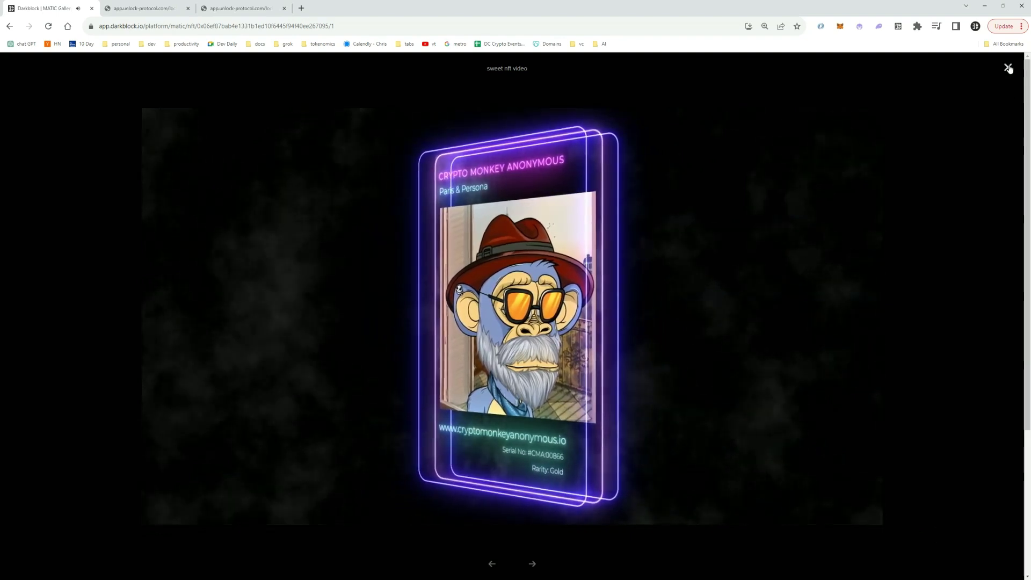
Open the Unlock Protocol Member Keychain showing the Polygon test rental key as Expired
{"action": "key", "text": "ctrl+3"}
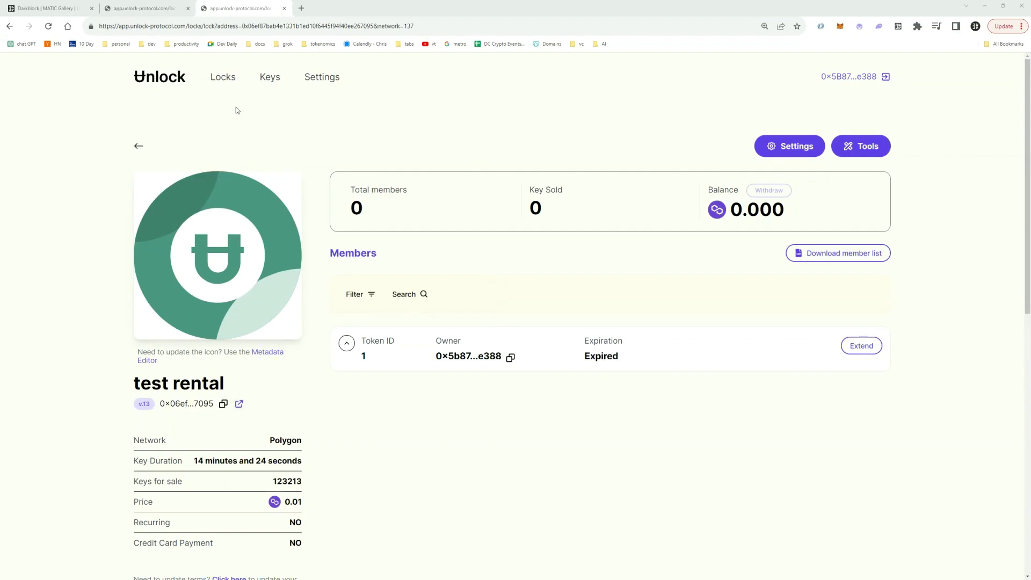
{"action": "left_click", "coordinate": [270, 78]}
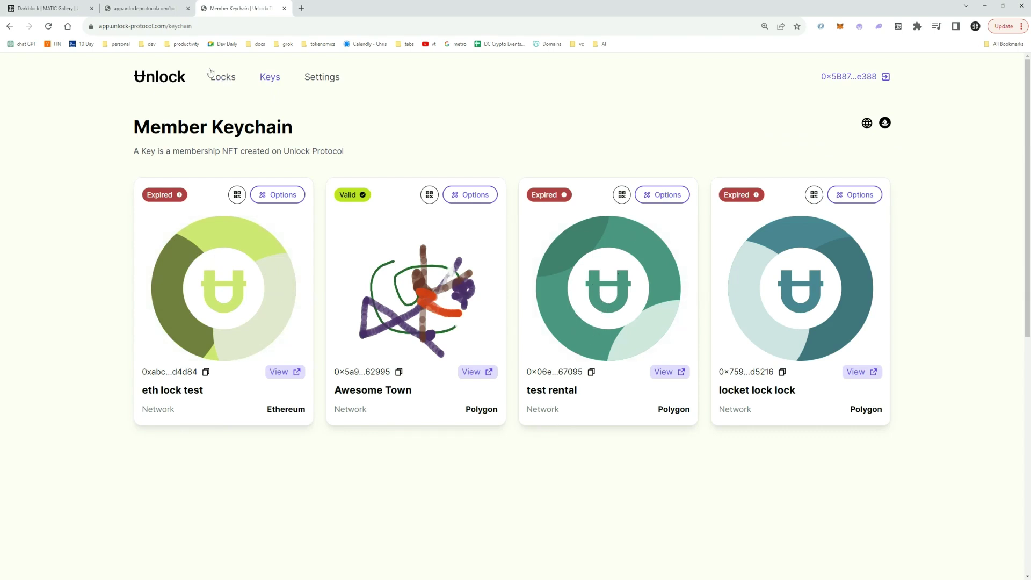
Reload the Darkblock Unlock Key NFT page to recheck access to the sweet nft video
{"action": "left_click", "coordinate": [65, 6]}
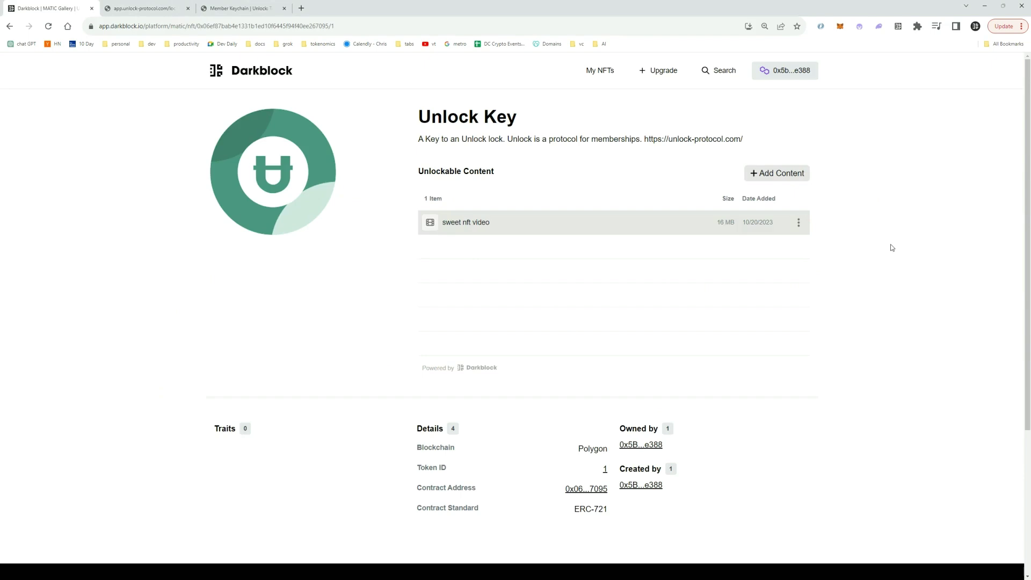
{"action": "key", "text": "ctrl+r"}
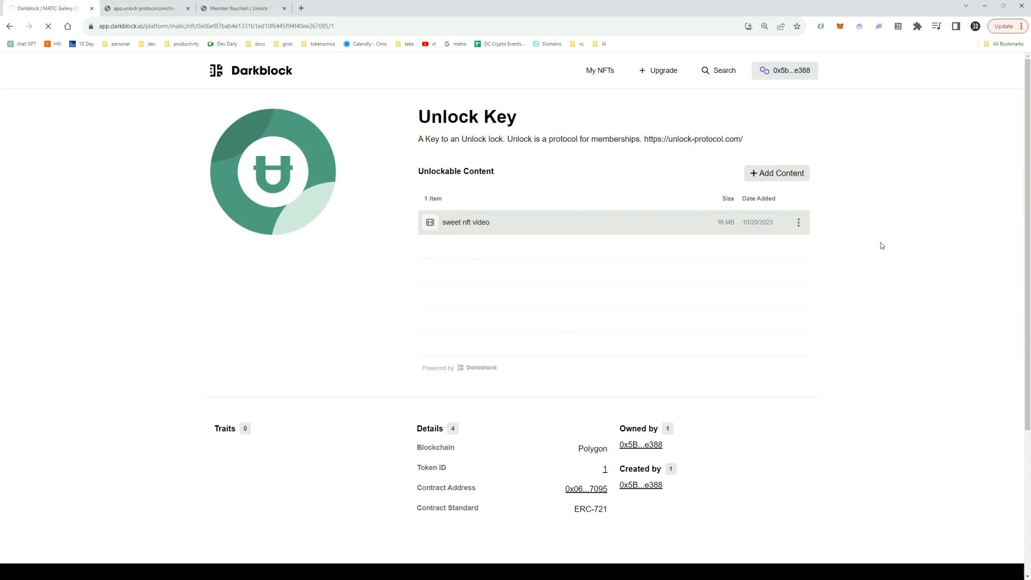